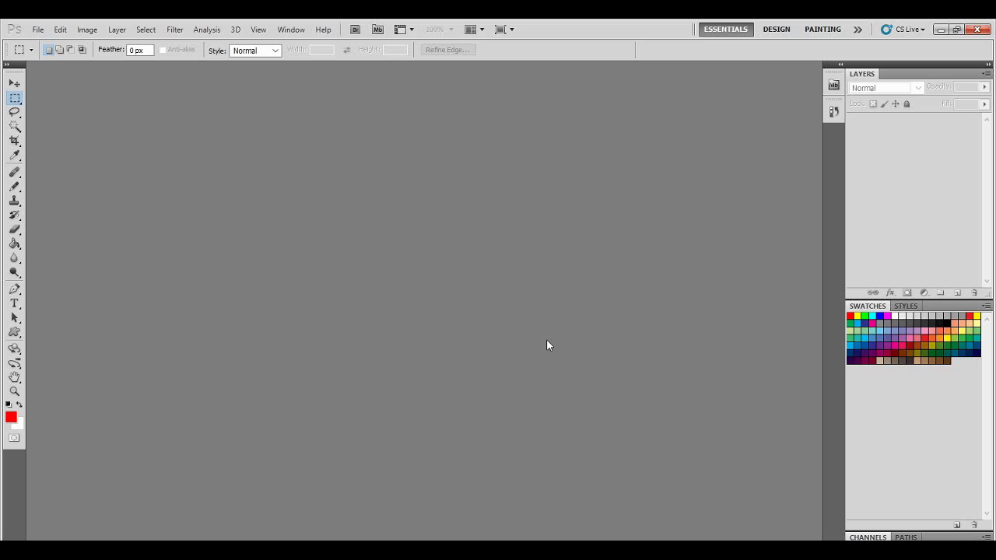
# Create a new white 1152 × 864 px, 72 ppi document using the Web preset
pyautogui.click(38, 30)
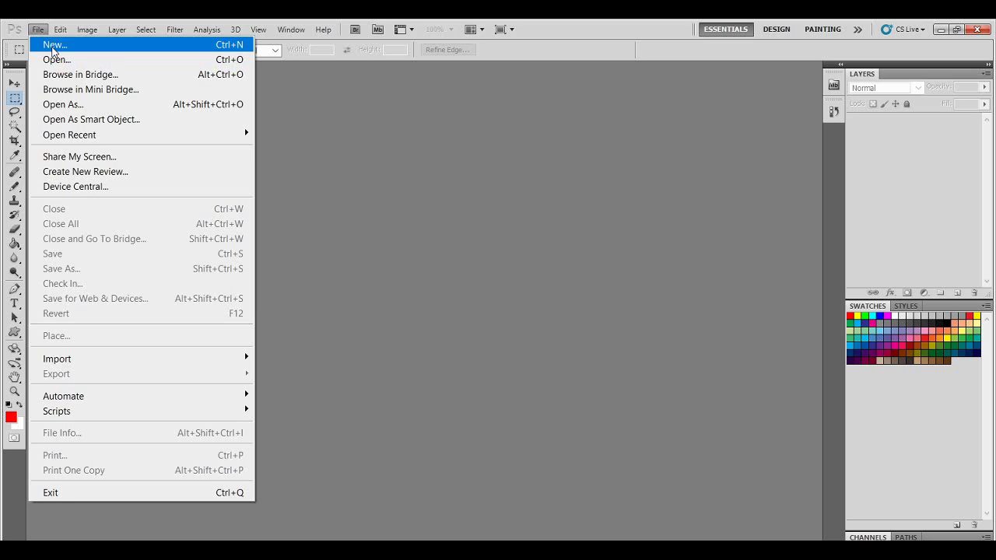
pyautogui.click(52, 48)
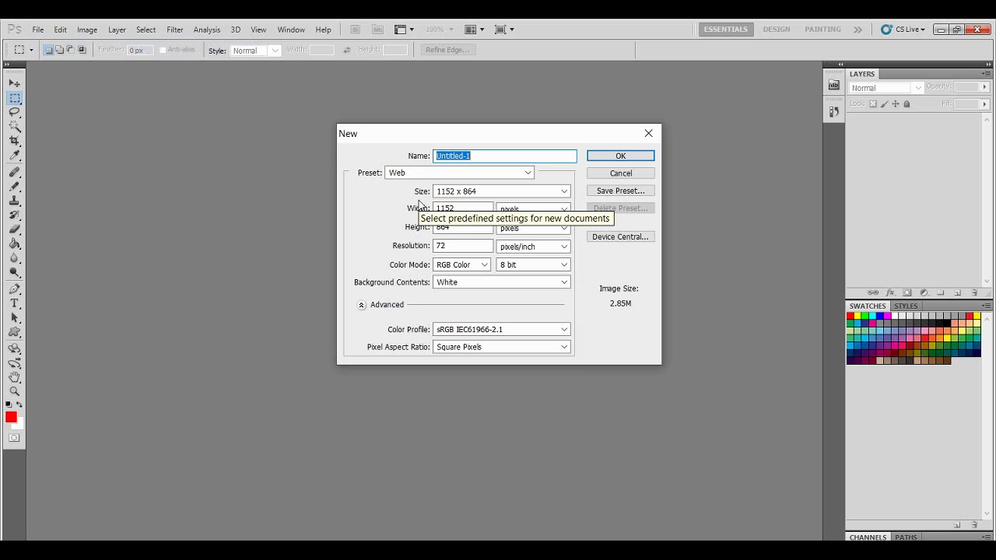
pyautogui.click(621, 159)
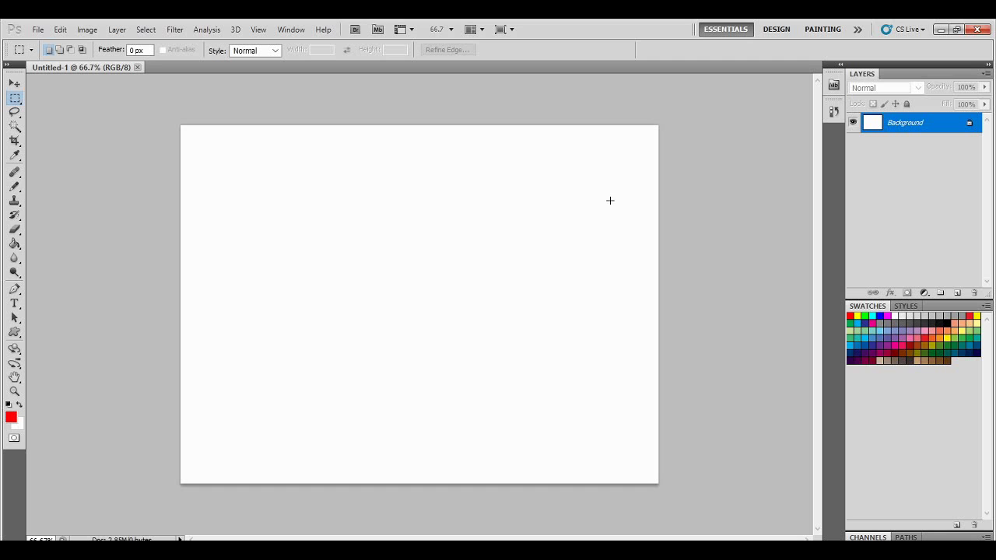
# Duplicate the Background layer as 'Background copy', then delete the original Background layer
pyautogui.rightClick(898, 134)
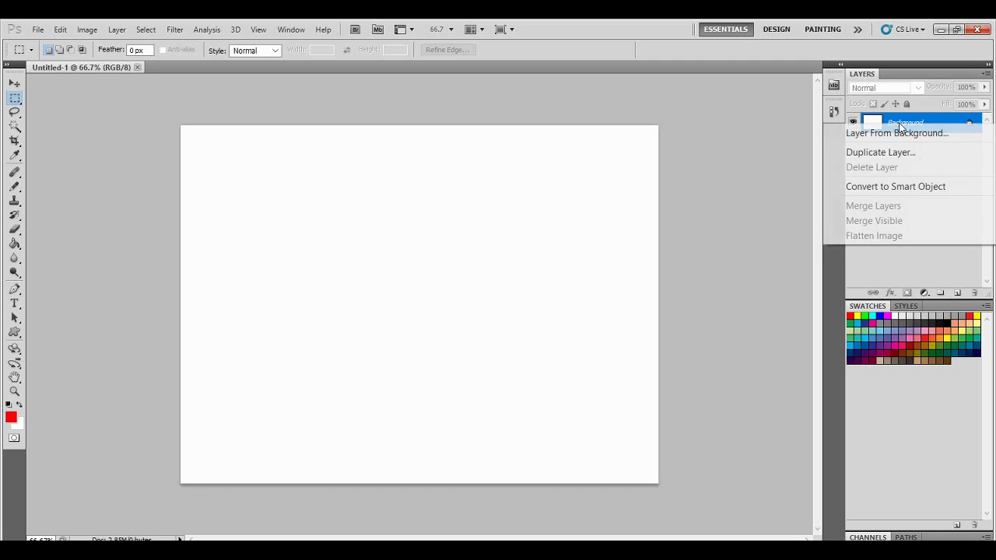
pyautogui.click(900, 154)
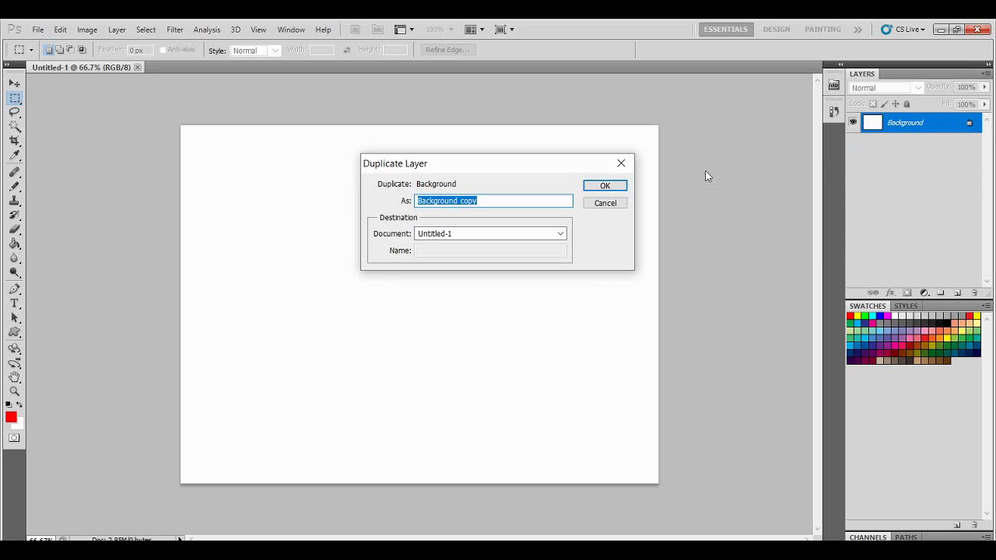
pyautogui.click(604, 186)
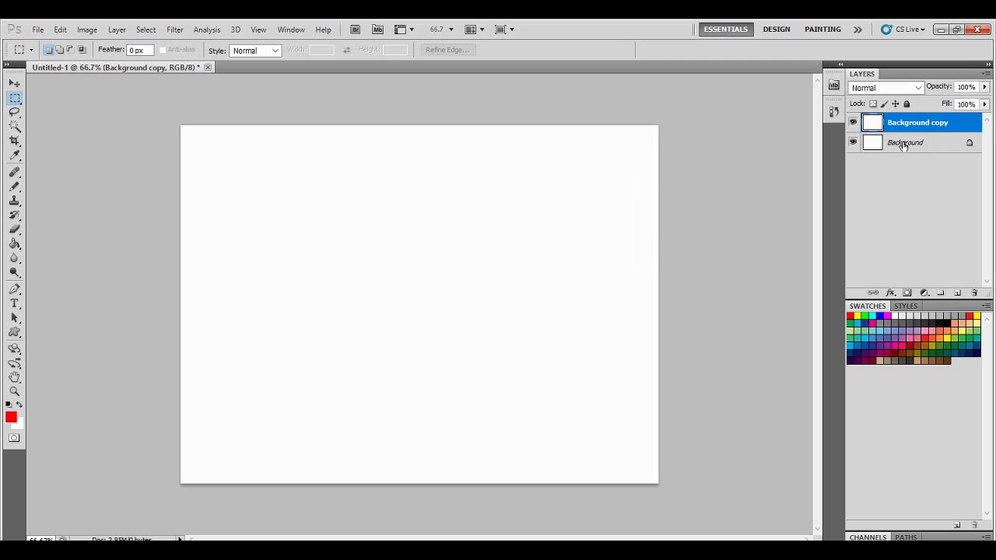
pyautogui.click(902, 143)
pyautogui.rightClick(901, 146)
pyautogui.click(888, 189)
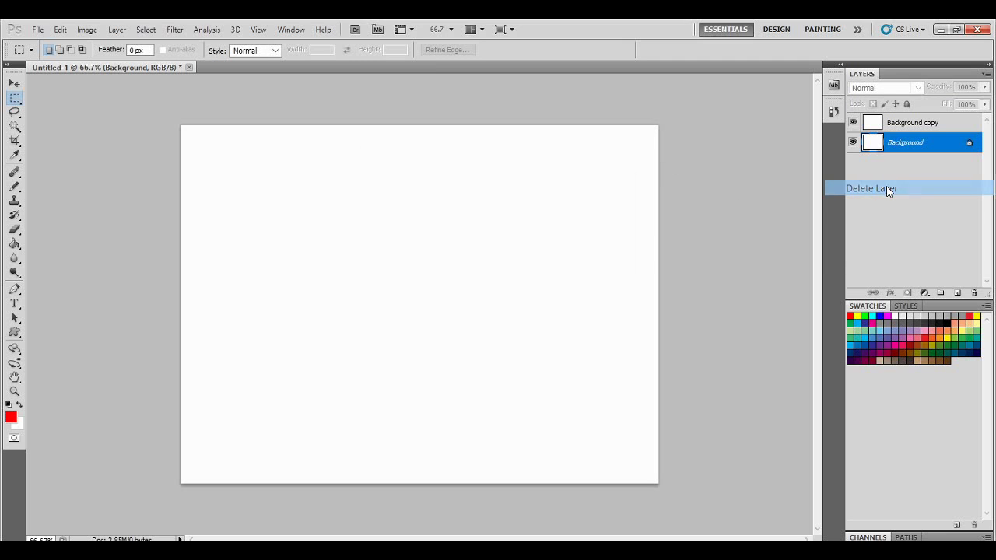
pyautogui.click(450, 230)
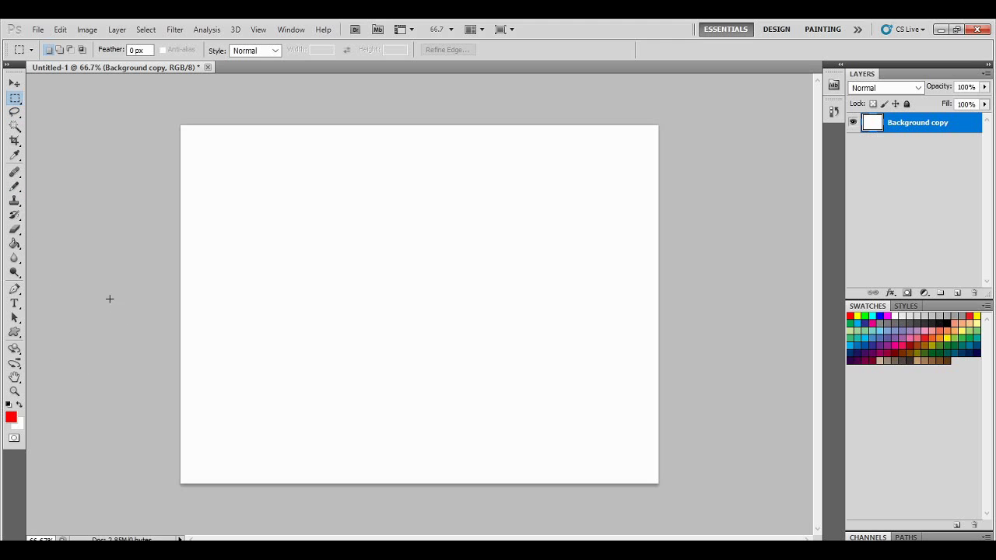
# Type 'MY TEXT' / 'HERE' in red Impact inside a paragraph box and commit it
pyautogui.click(14, 304)
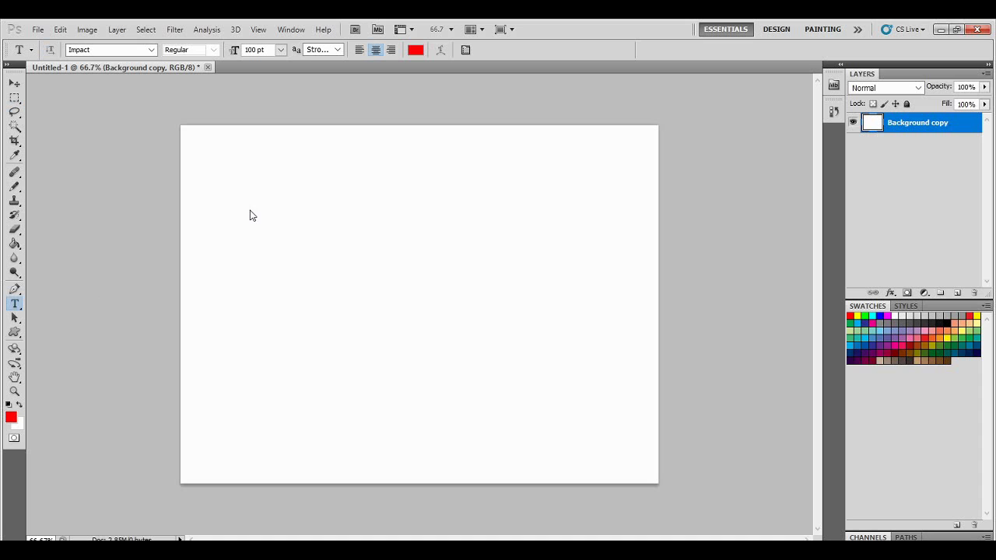
pyautogui.moveTo(224, 166); pyautogui.dragTo(613, 446)
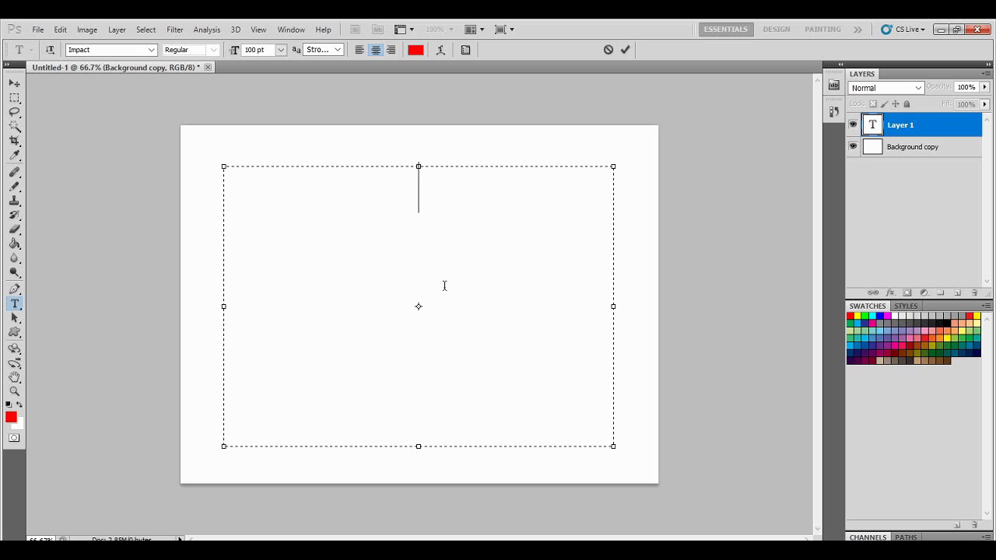
pyautogui.write('MY ')
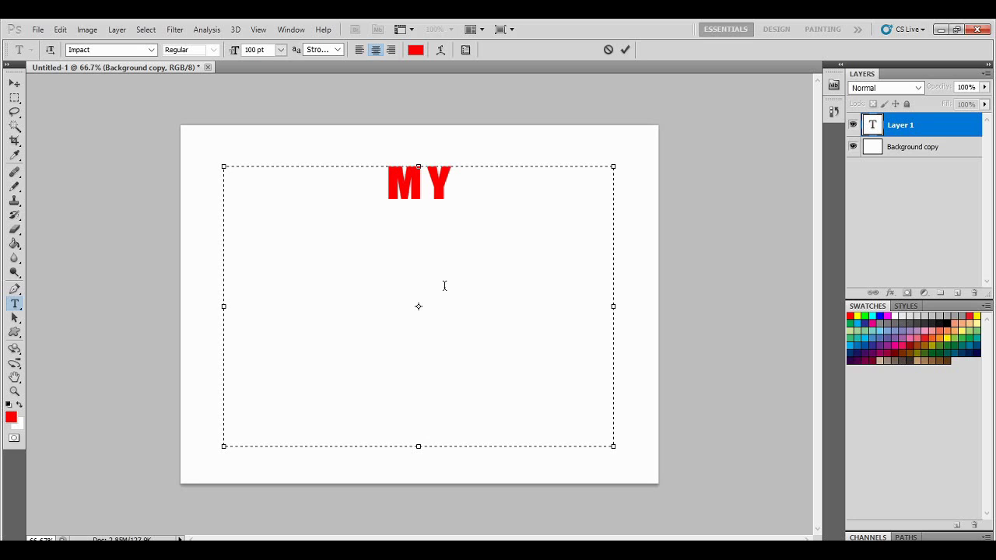
pyautogui.write('t')
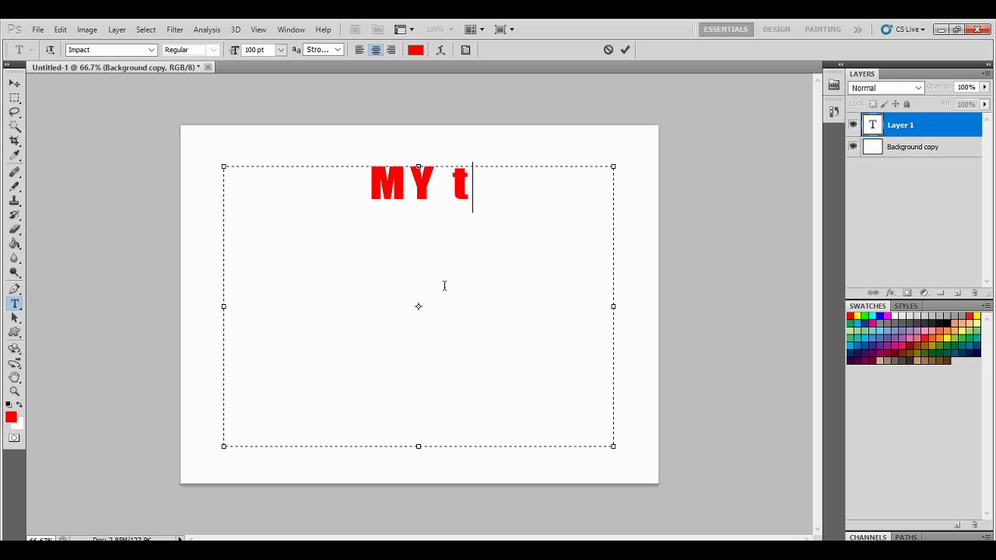
pyautogui.press('BackSpace')
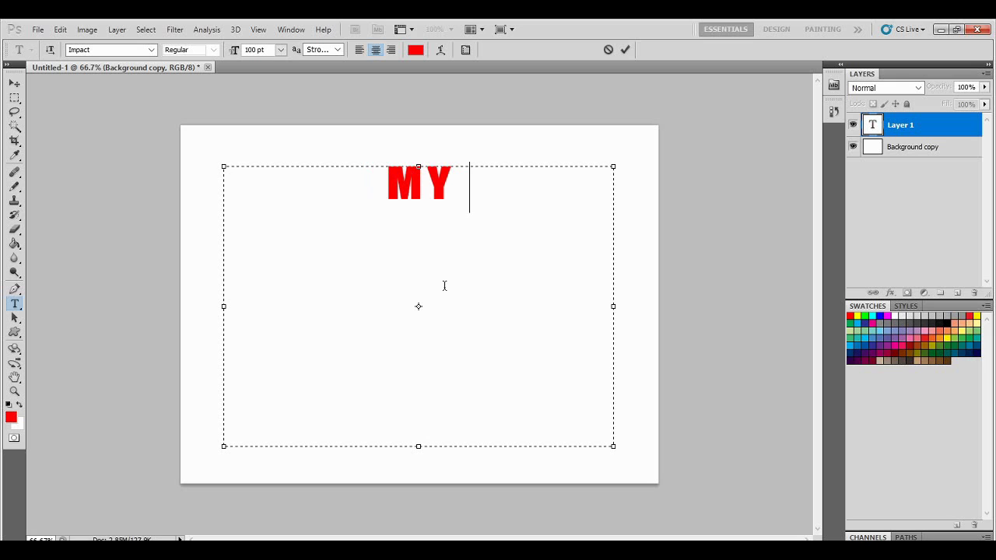
pyautogui.write('TEXT')
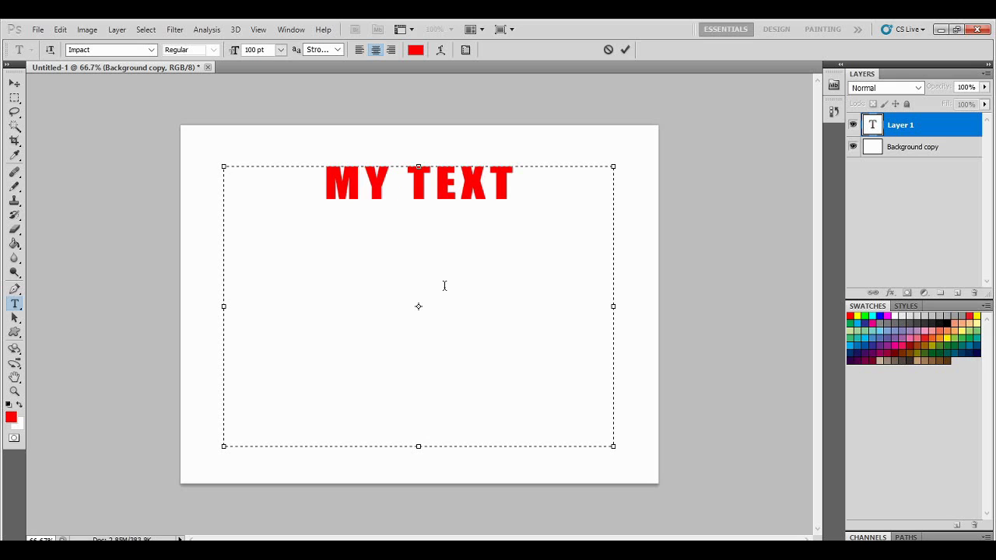
pyautogui.press('Return')
pyautogui.write('HERE')
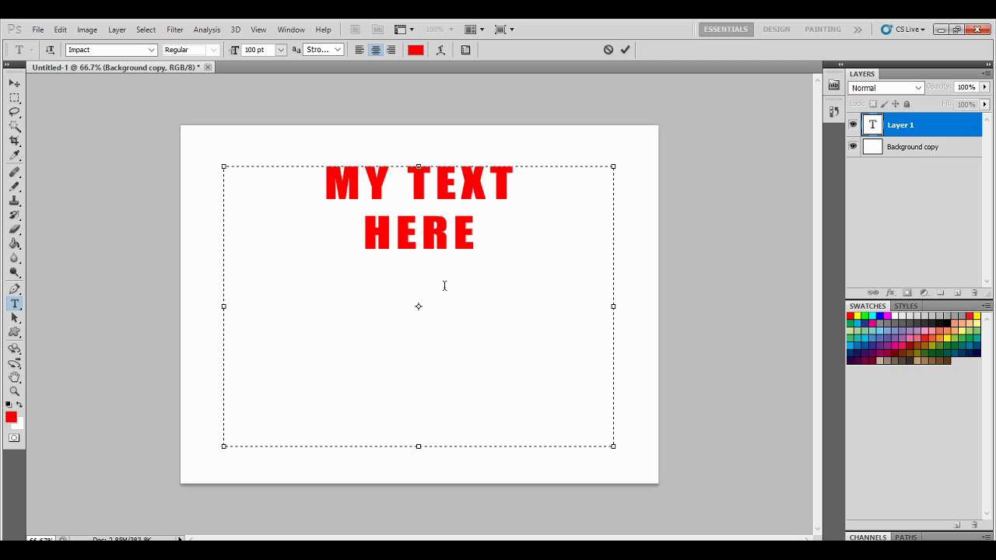
pyautogui.moveTo(490, 238); pyautogui.dragTo(396, 237)
pyautogui.hotkey('ctrl', 'a')
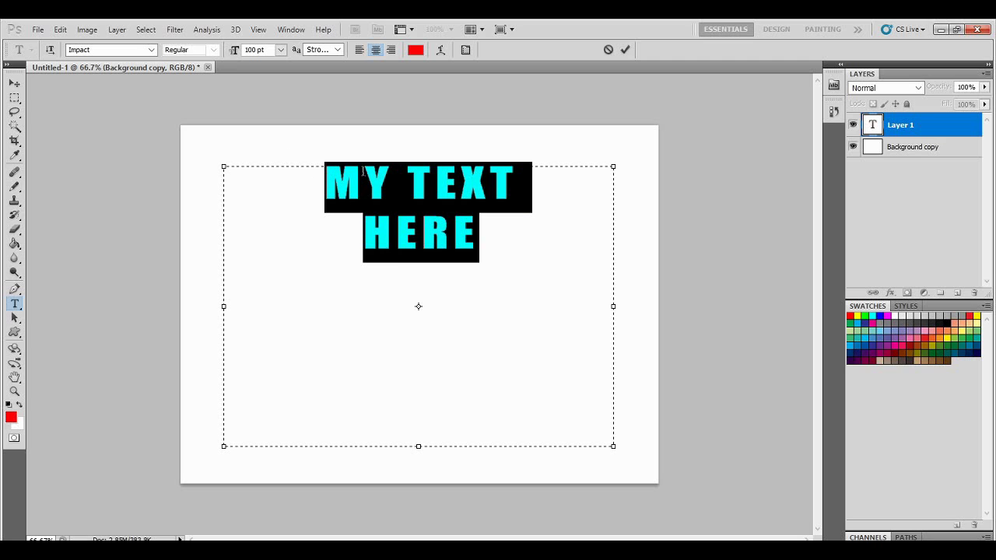
pyautogui.click(908, 125)
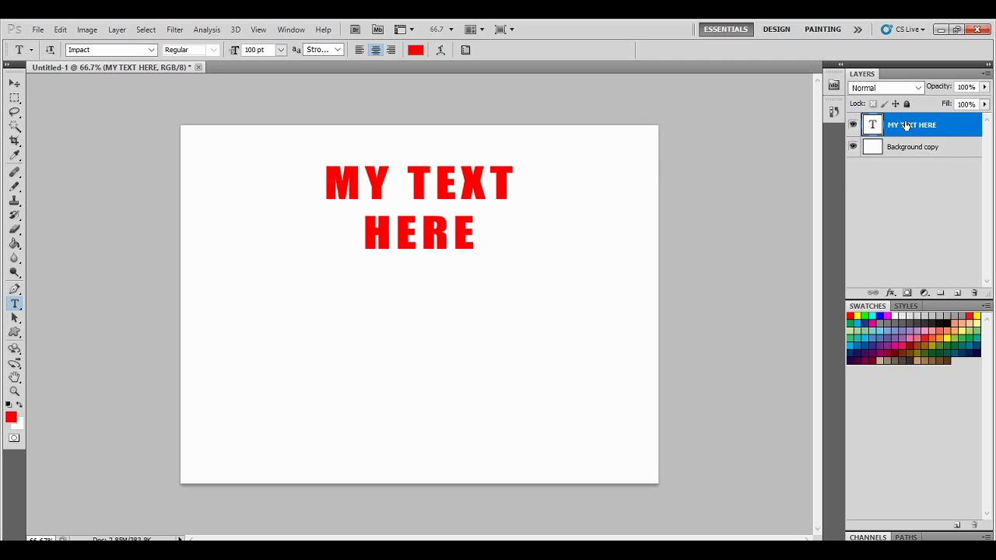
# Open the text layer's Layer Style dialog, move it off the text, and enable Drop Shadow
pyautogui.rightClick(909, 127)
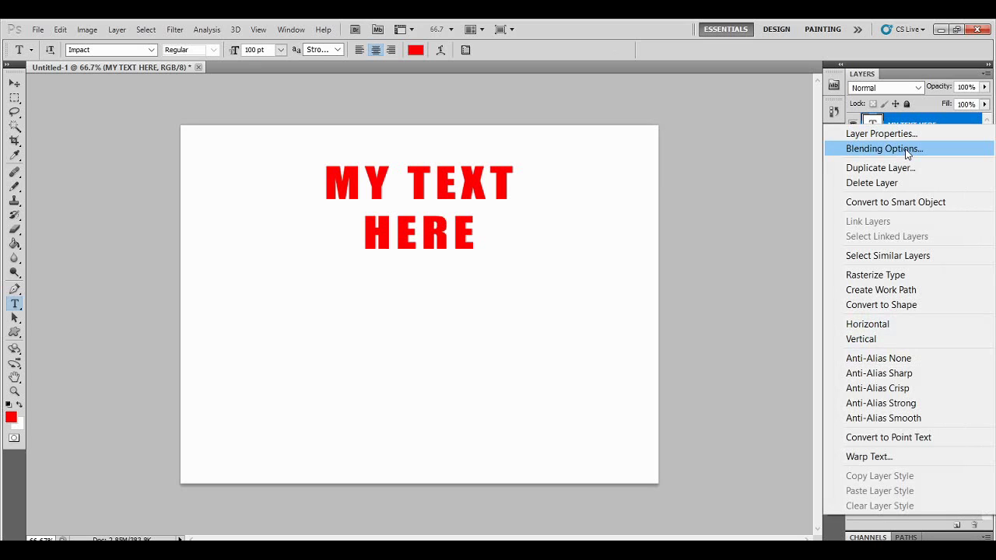
pyautogui.press('Escape')
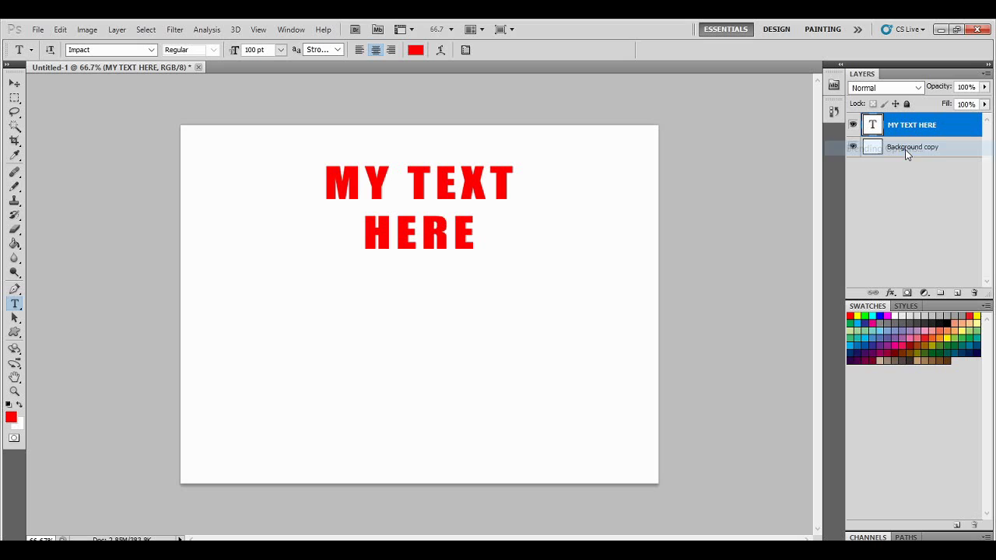
pyautogui.press('h')
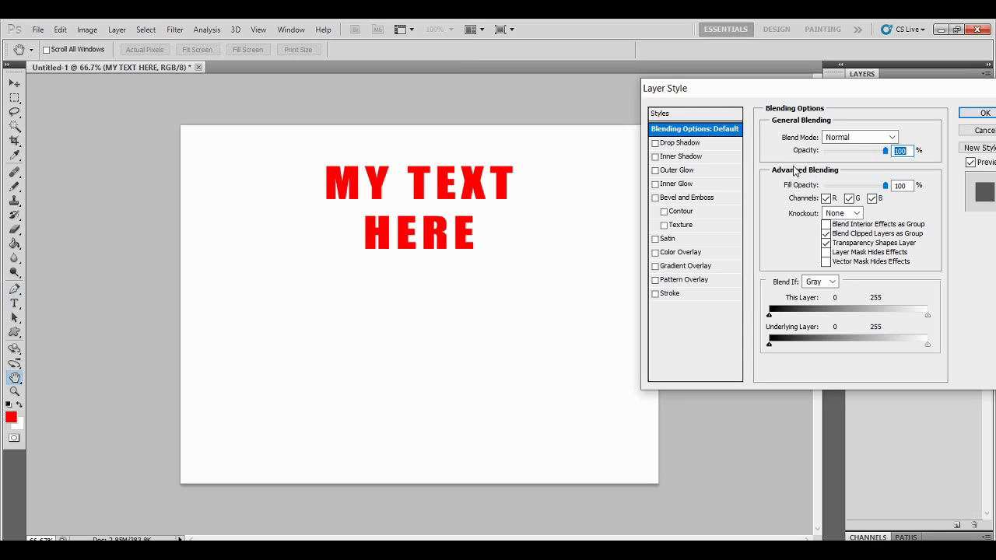
pyautogui.moveTo(804, 88); pyautogui.dragTo(761, 103)
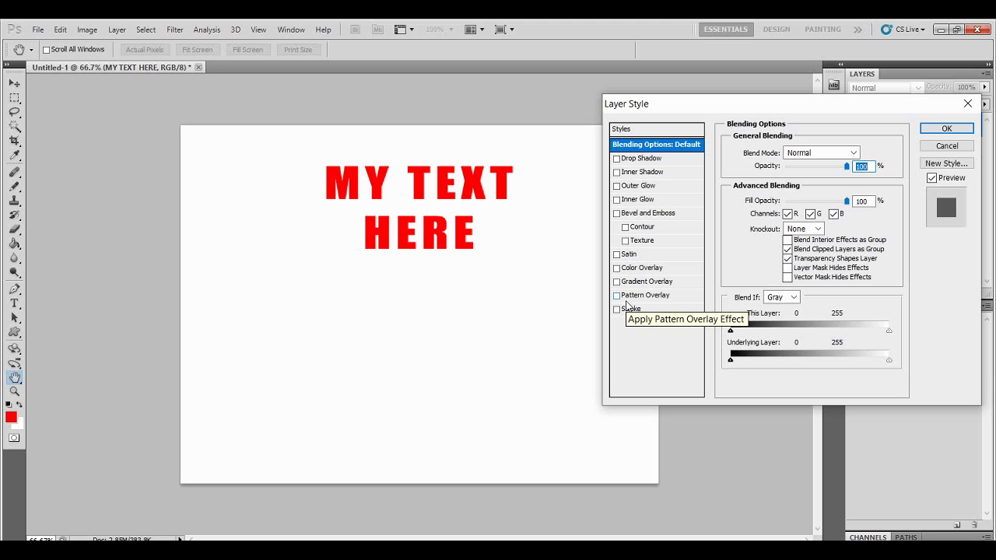
pyautogui.click(619, 159)
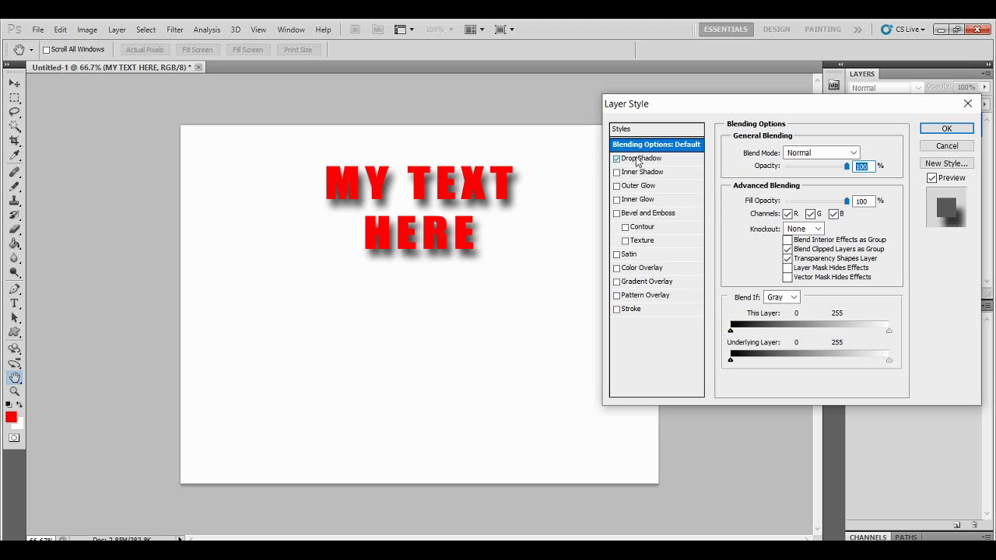
# Set Drop Shadow to opacity 100, spread 21, size 0, add Outer Glow, and apply
pyautogui.click(638, 158)
pyautogui.moveTo(819, 167); pyautogui.dragTo(841, 168)
pyautogui.moveTo(787, 207); pyautogui.dragTo(782, 227)
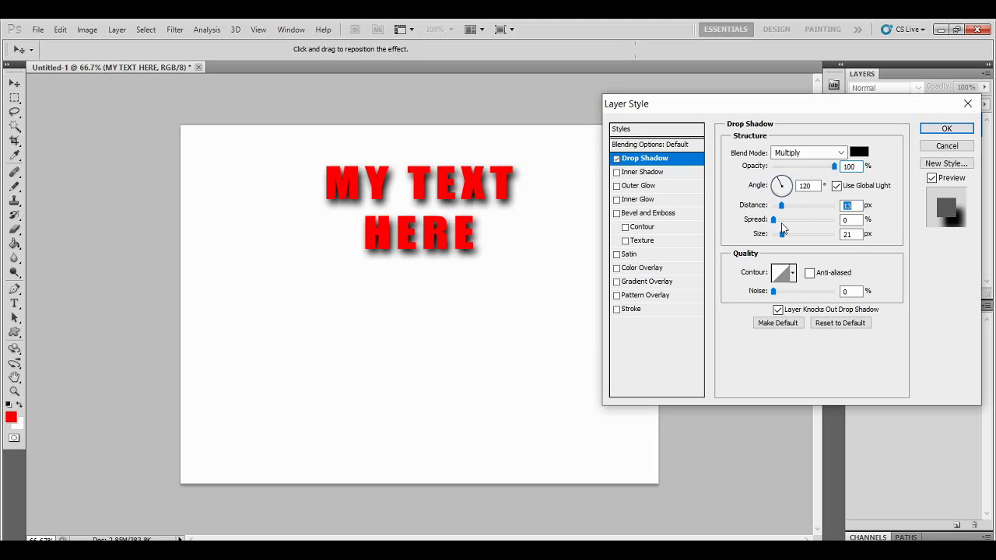
pyautogui.write('71')
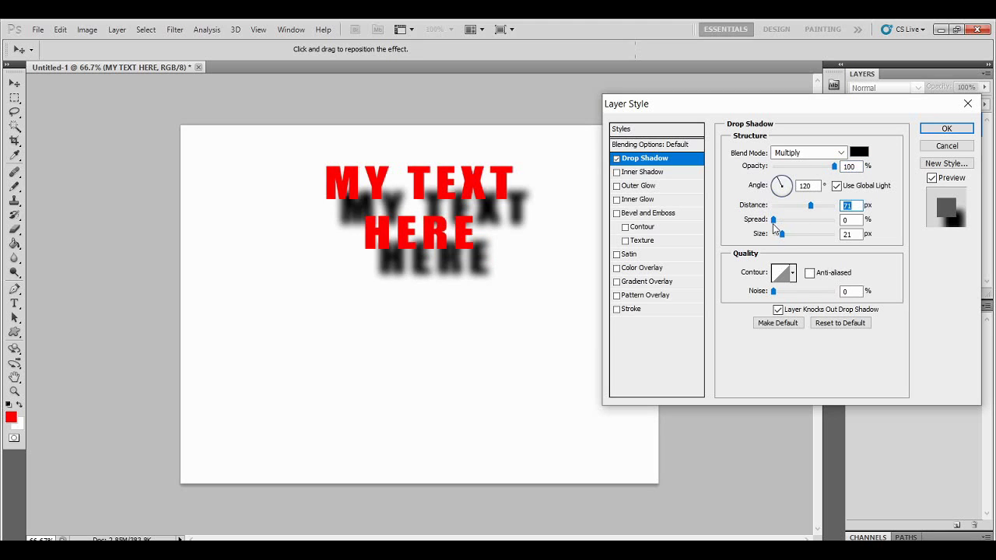
pyautogui.moveTo(774, 225)
pyautogui.mouseDown()
pyautogui.moveTo(817, 223)
pyautogui.moveTo(778, 241)
pyautogui.mouseUp()
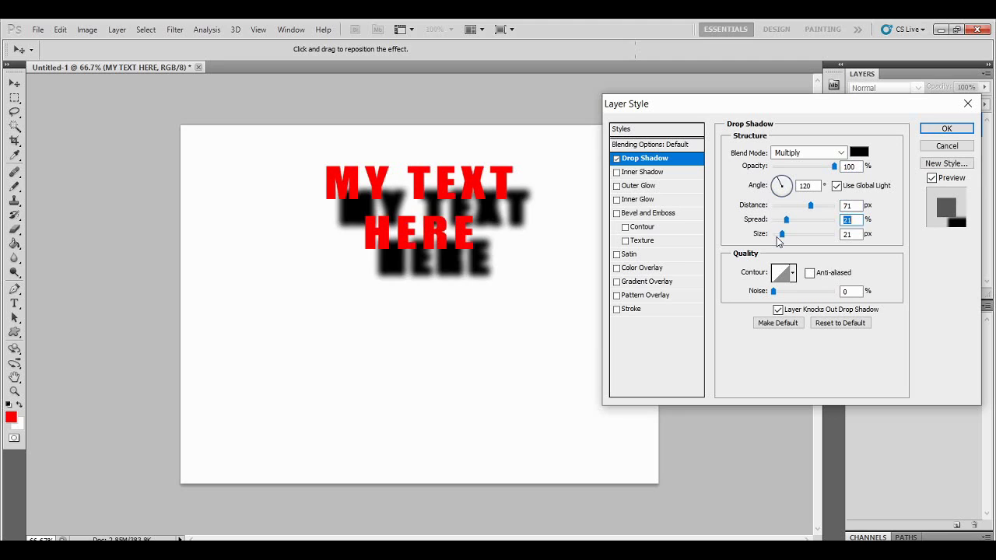
pyautogui.moveTo(778, 241); pyautogui.dragTo(767, 241)
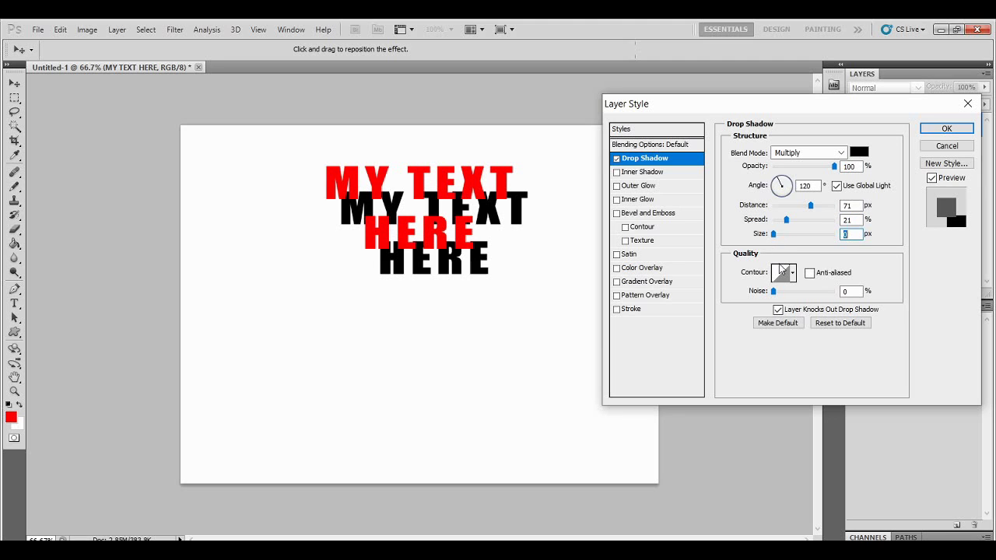
pyautogui.moveTo(810, 206); pyautogui.dragTo(779, 225)
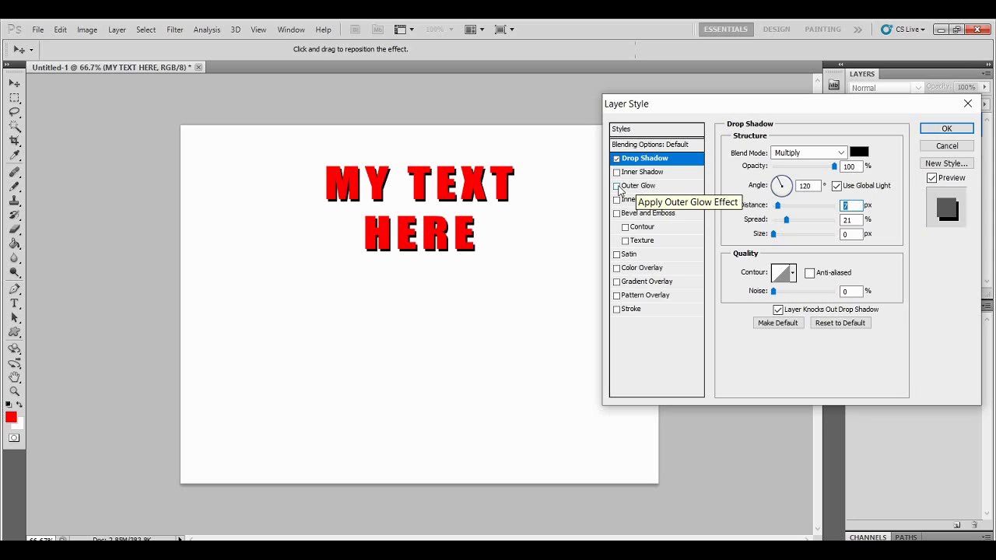
pyautogui.click(618, 187)
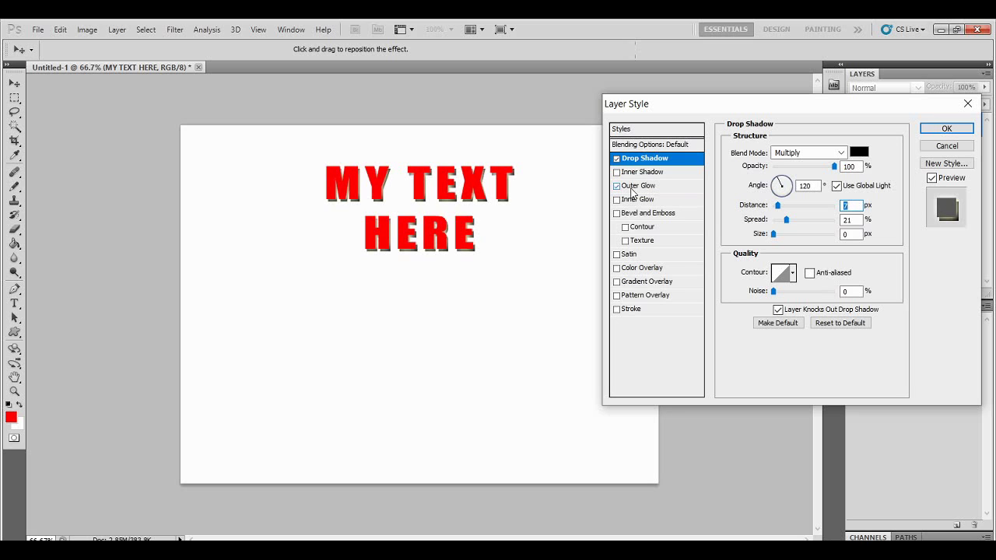
pyautogui.click(944, 130)
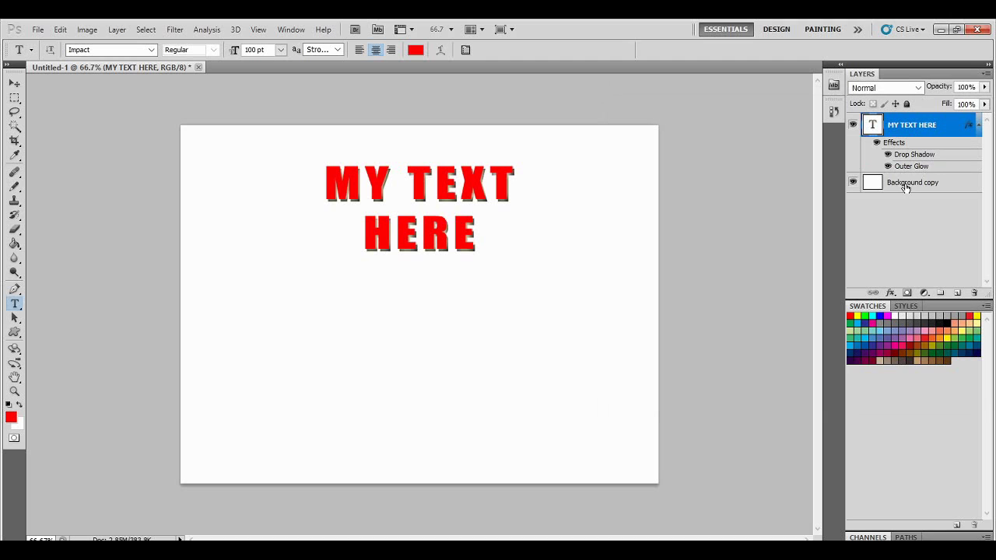
# Fill the Background copy layer with black (000000) using the Paint Bucket
pyautogui.click(905, 187)
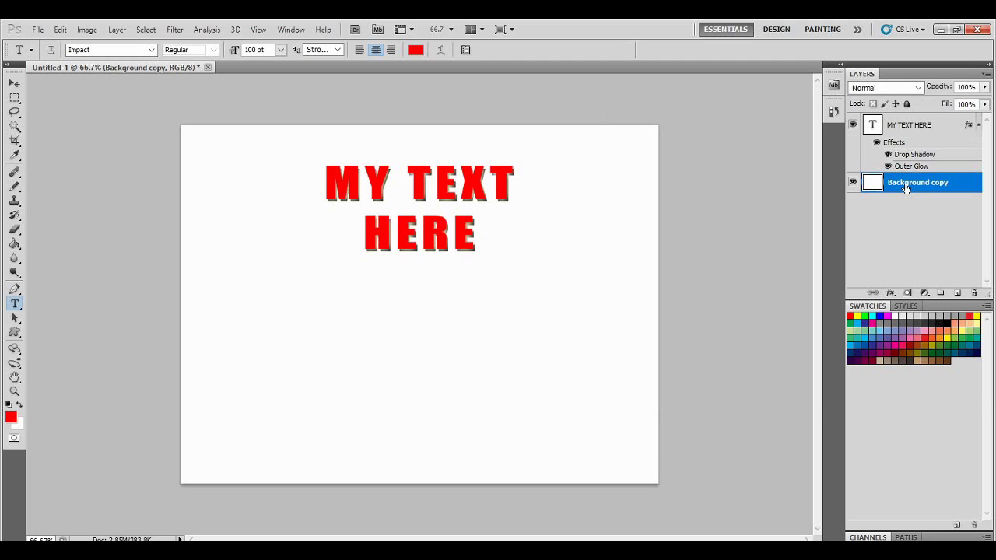
pyautogui.click(15, 246)
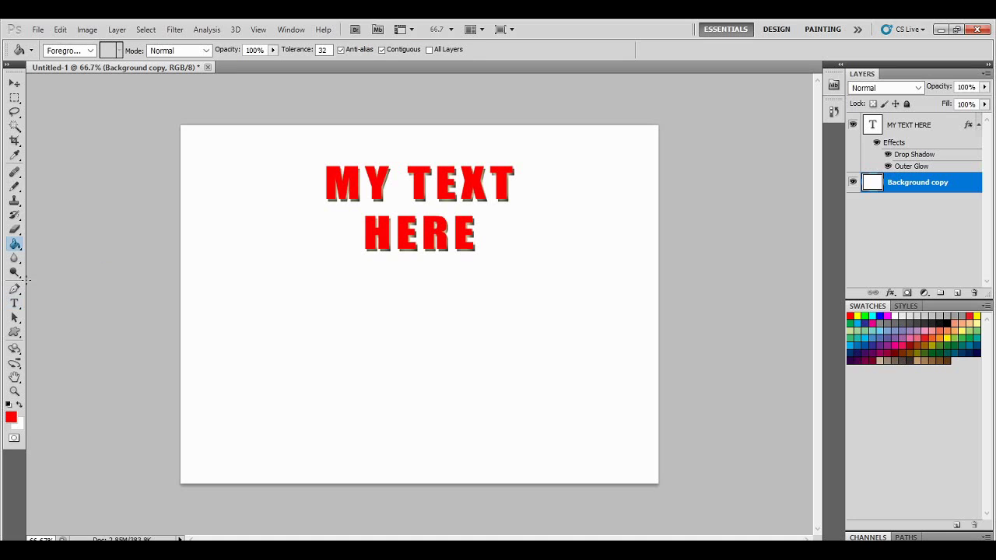
pyautogui.click(11, 418)
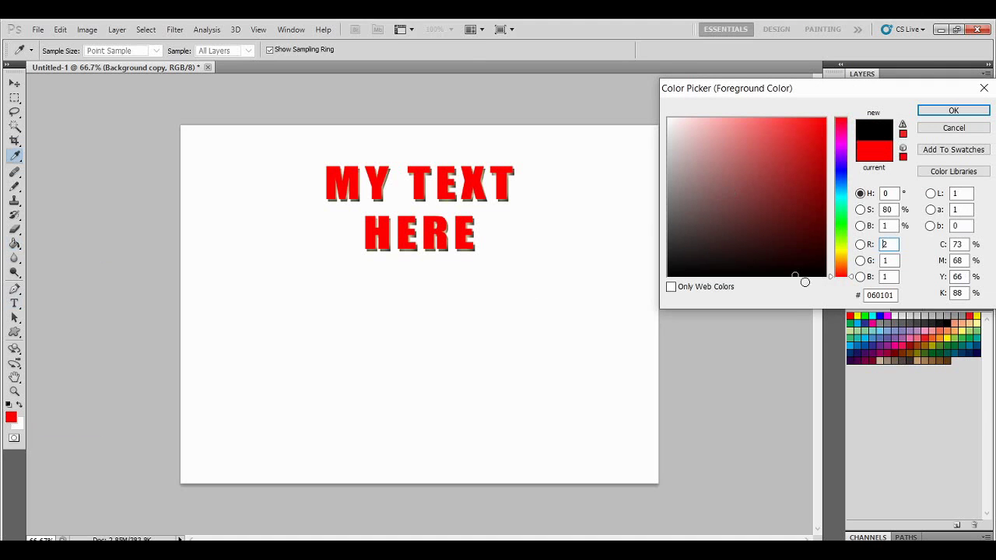
pyautogui.moveTo(805, 282); pyautogui.dragTo(865, 313)
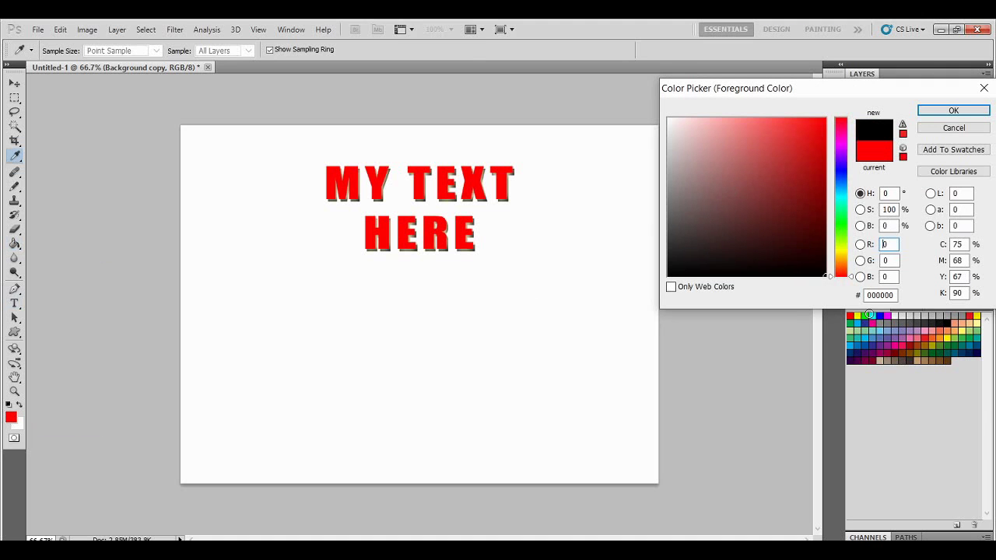
pyautogui.click(952, 110)
pyautogui.press('g')
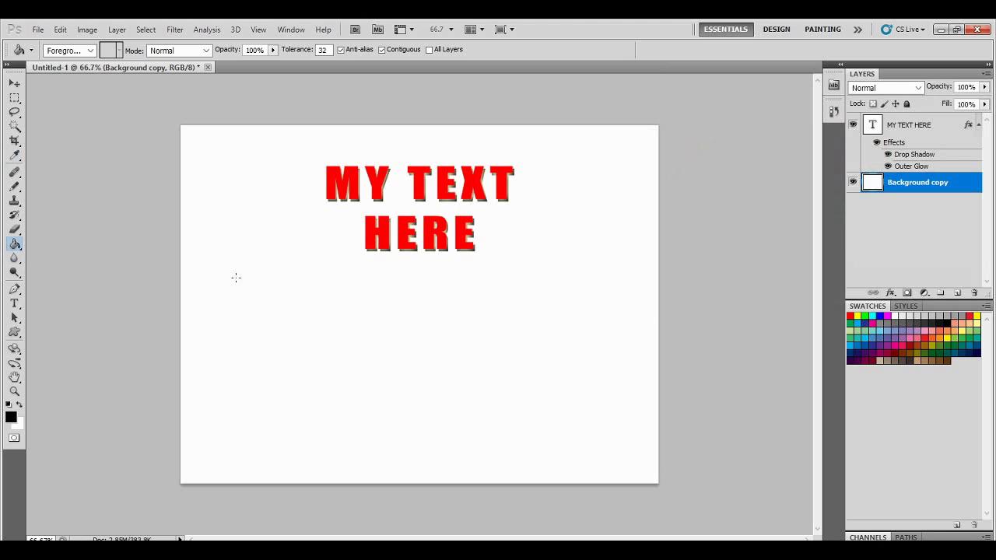
pyautogui.click(238, 277)
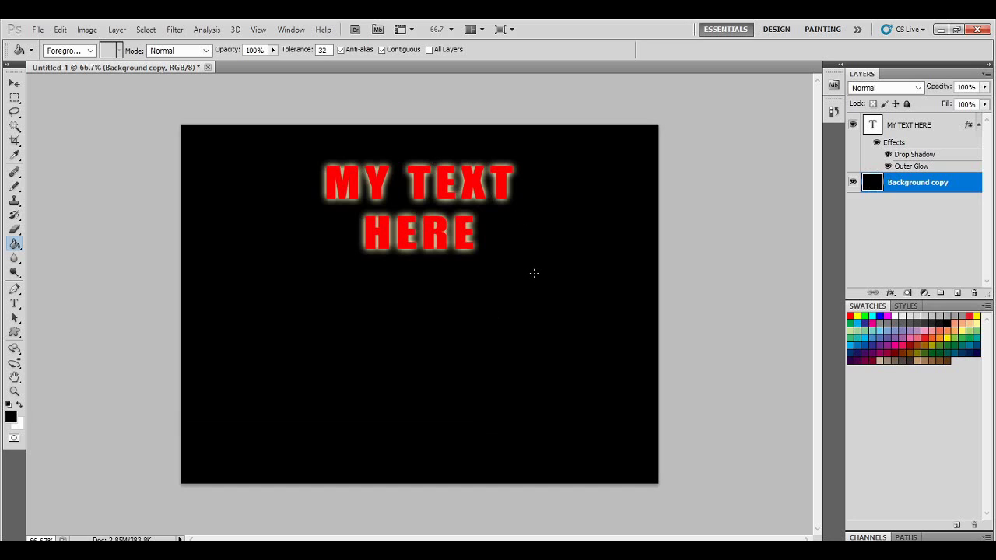
# Change the text's Outer Glow to 38% spread and 6 px size and apply it
pyautogui.click(906, 125)
pyautogui.rightClick(907, 124)
pyautogui.click(888, 145)
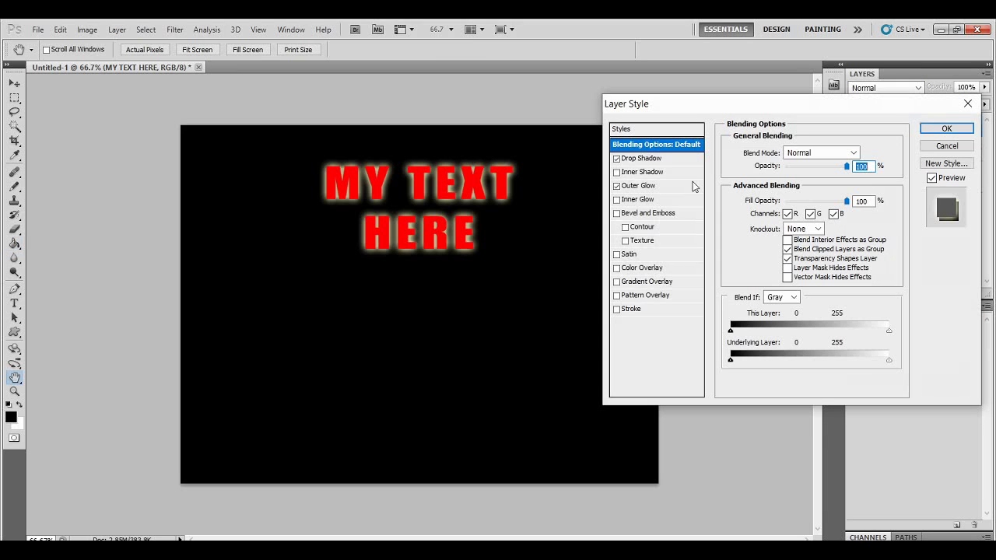
pyautogui.click(630, 187)
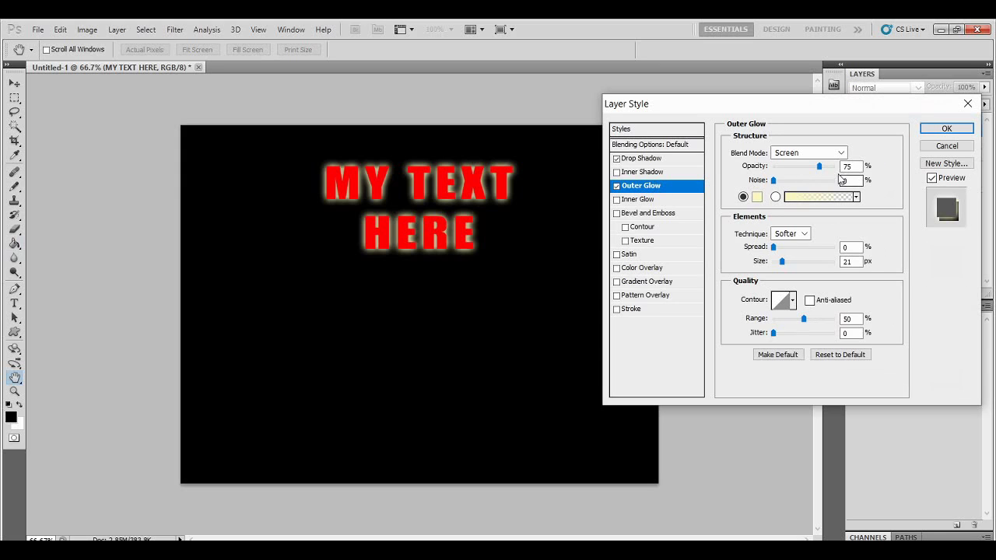
pyautogui.moveTo(784, 263); pyautogui.dragTo(780, 272)
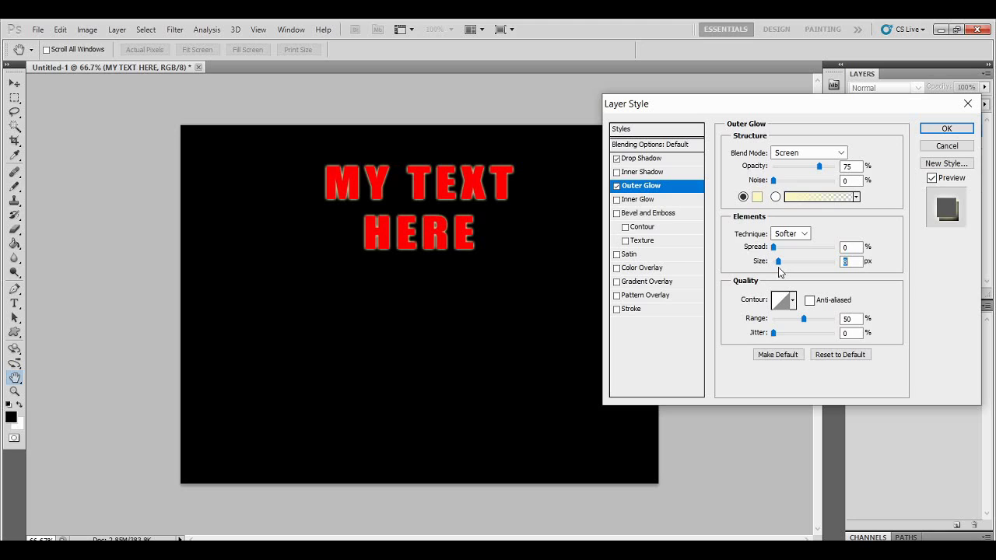
pyautogui.moveTo(773, 247); pyautogui.dragTo(796, 247)
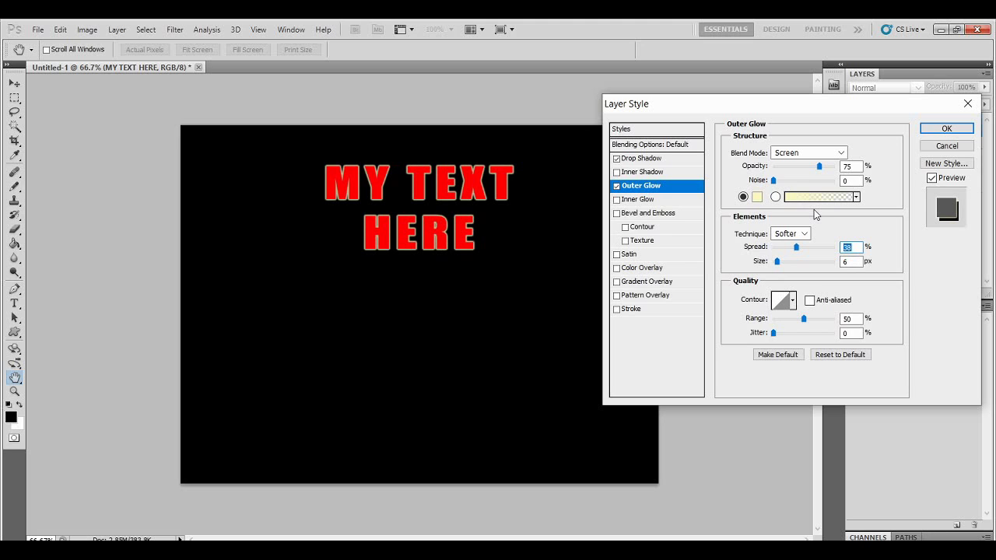
pyautogui.press('Return')
pyautogui.press('g')
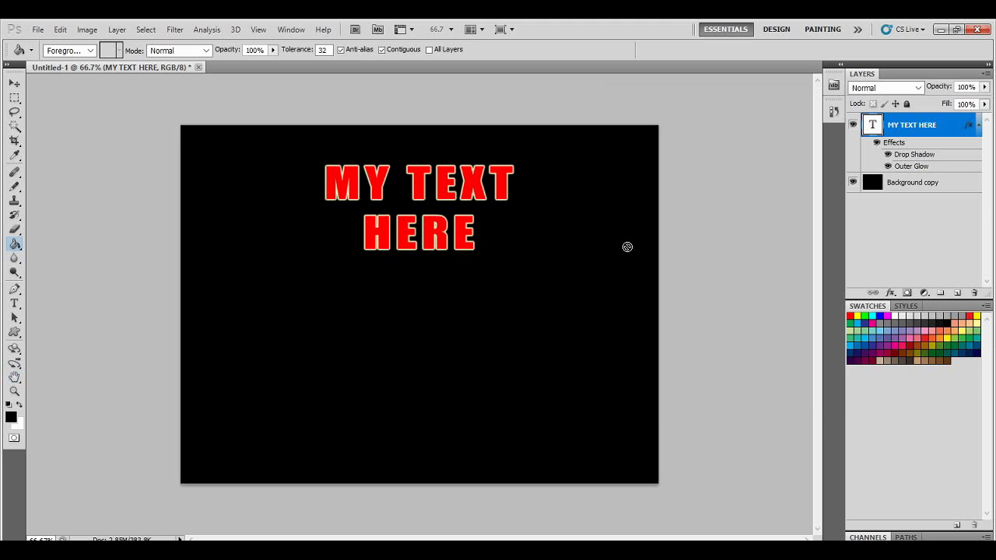
# Select the Custom Shape tool and choose the footprint shape from the shape picker
pyautogui.click(16, 333)
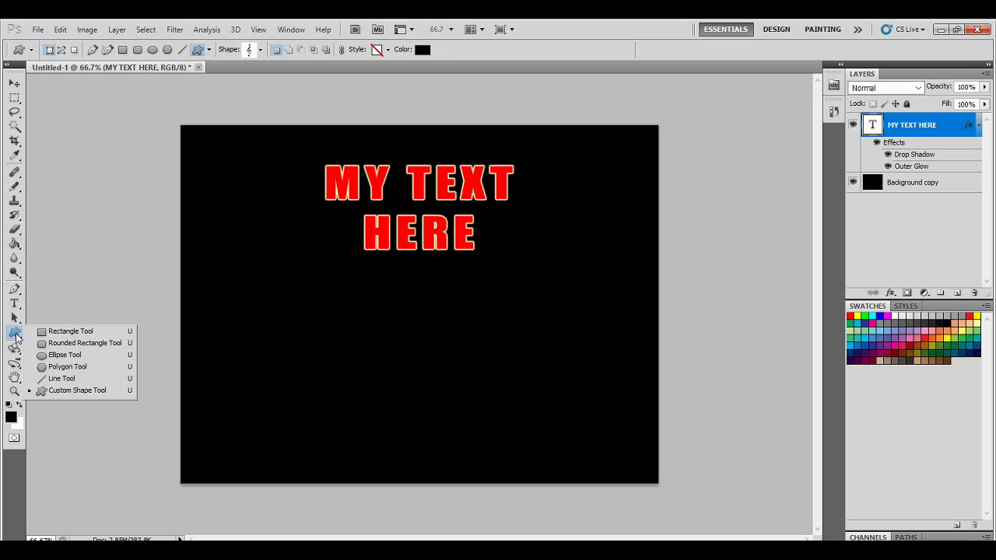
pyautogui.click(72, 392)
pyautogui.rightClick(379, 286)
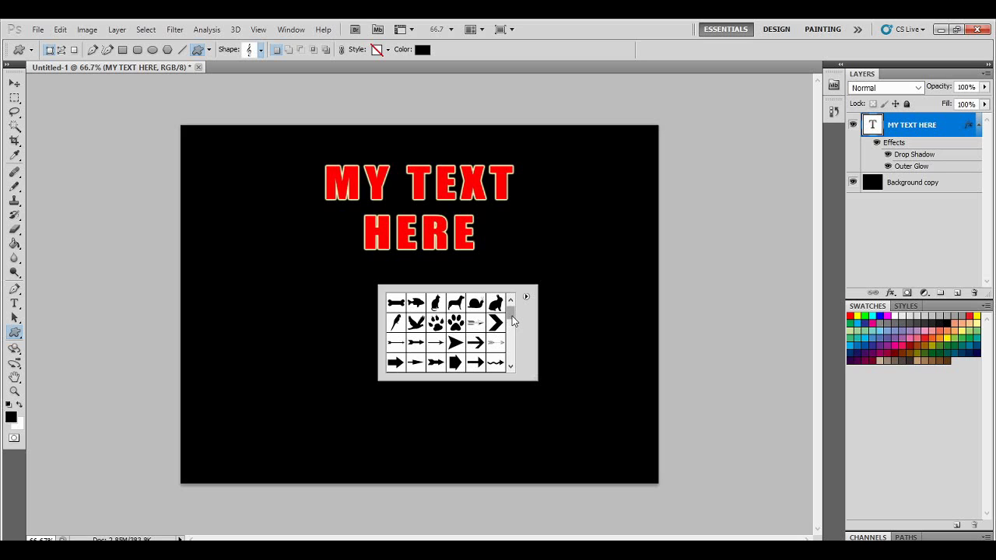
pyautogui.moveTo(512, 316); pyautogui.dragTo(513, 332)
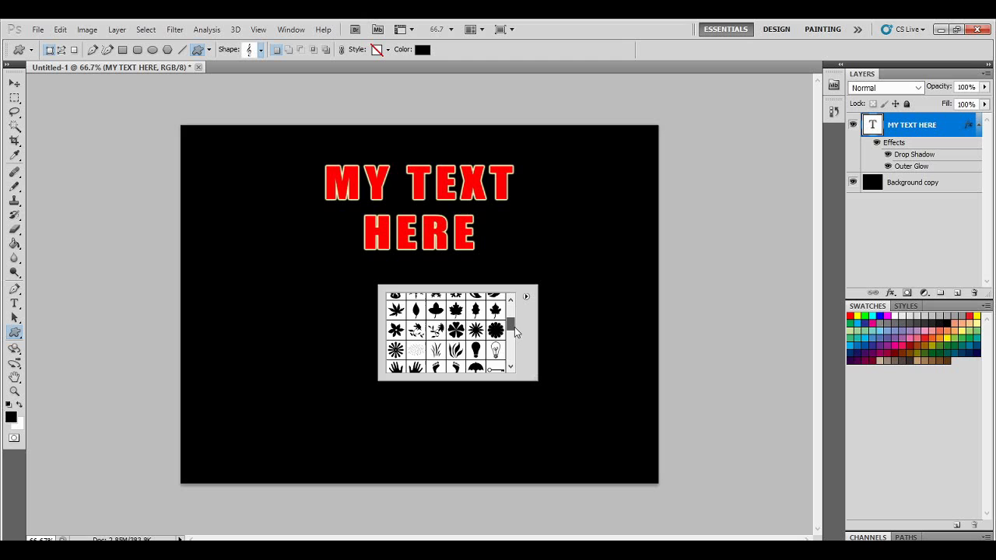
pyautogui.moveTo(514, 327); pyautogui.dragTo(514, 340)
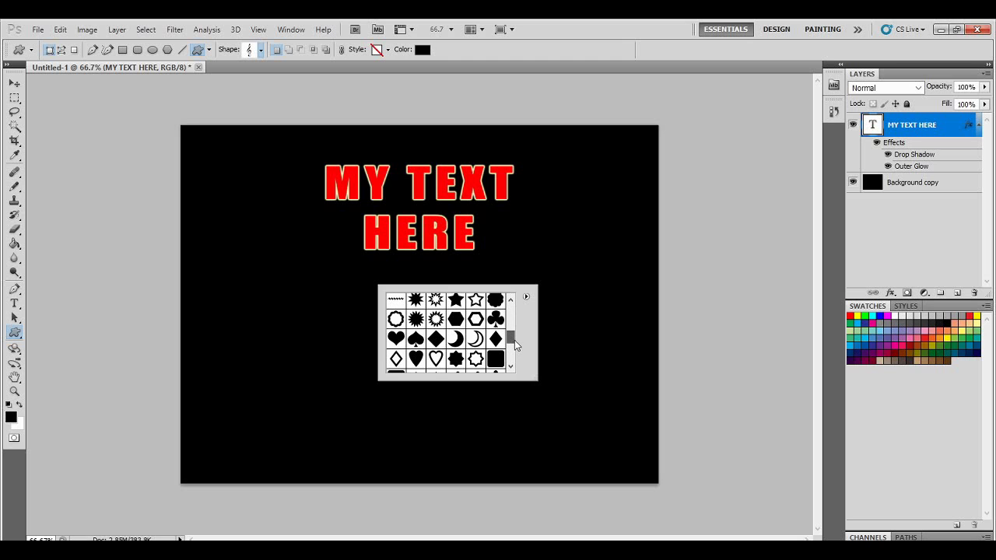
pyautogui.scroll(1, 517, 340)
pyautogui.moveTo(519, 343); pyautogui.dragTo(514, 332)
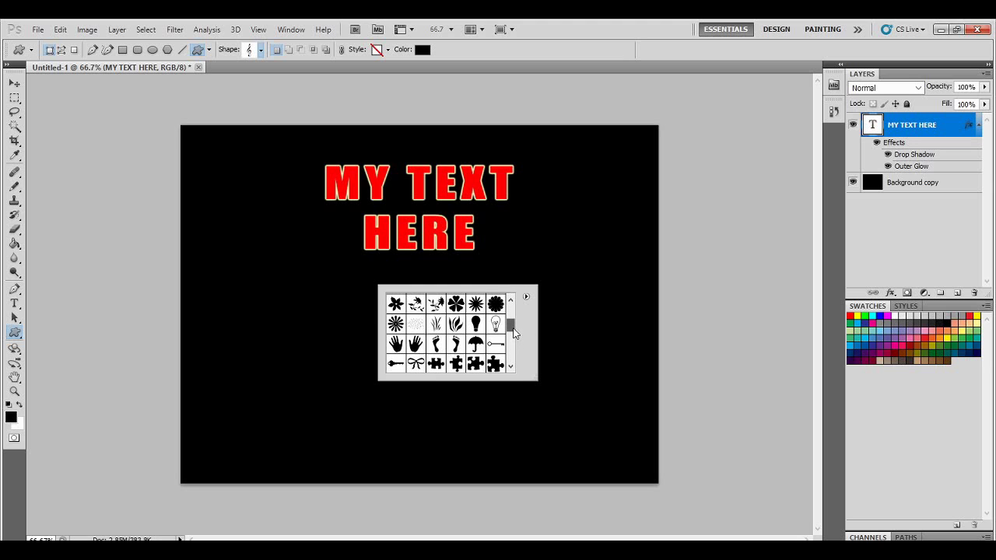
pyautogui.click(441, 343)
# Draw a white footprint shape and move it under the text's left side
pyautogui.click(262, 246)
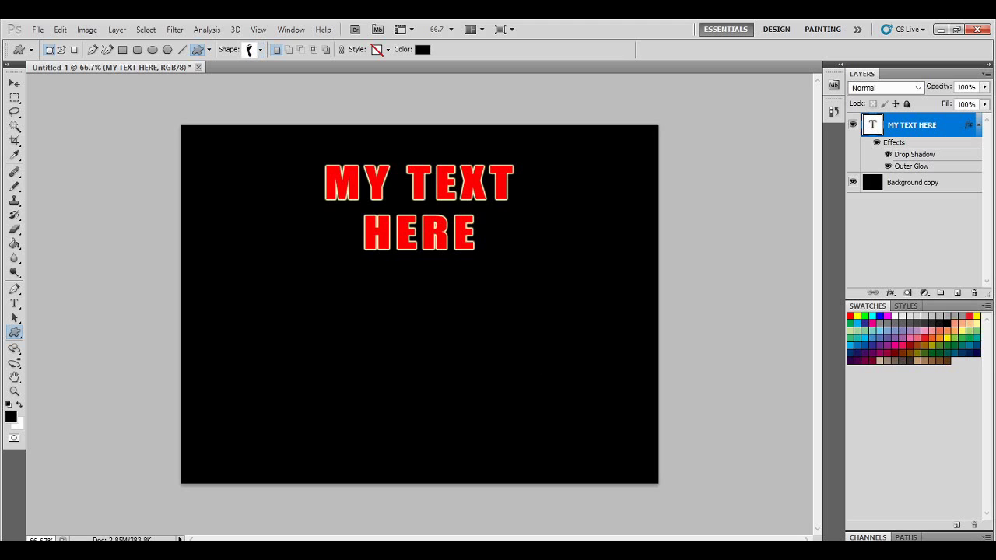
pyautogui.moveTo(262, 246); pyautogui.dragTo(315, 336)
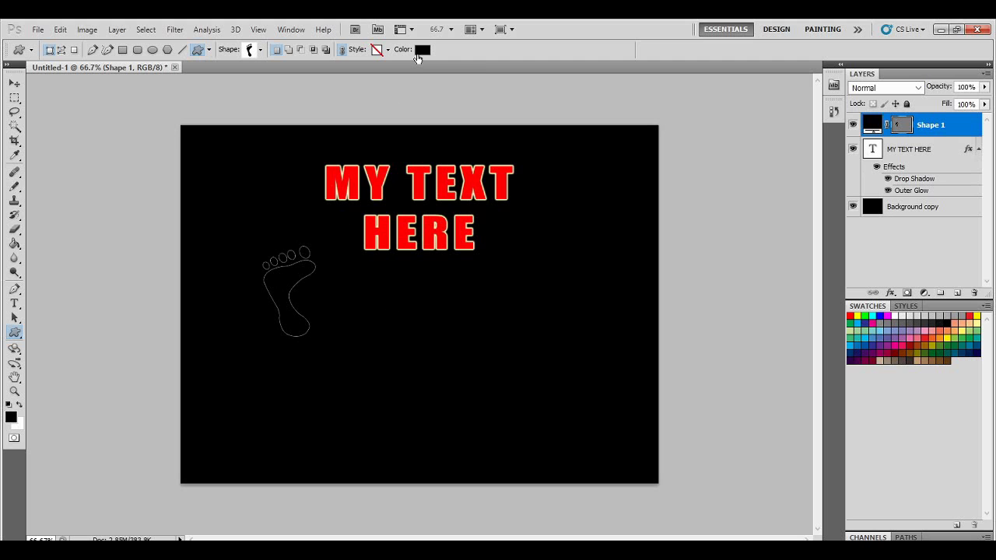
pyautogui.click(421, 50)
pyautogui.click(669, 119)
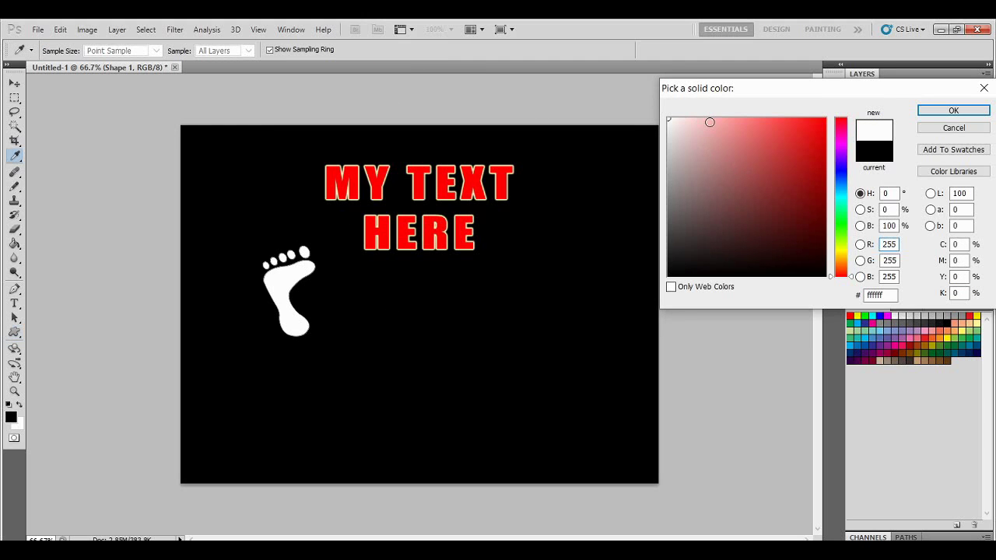
pyautogui.click(956, 113)
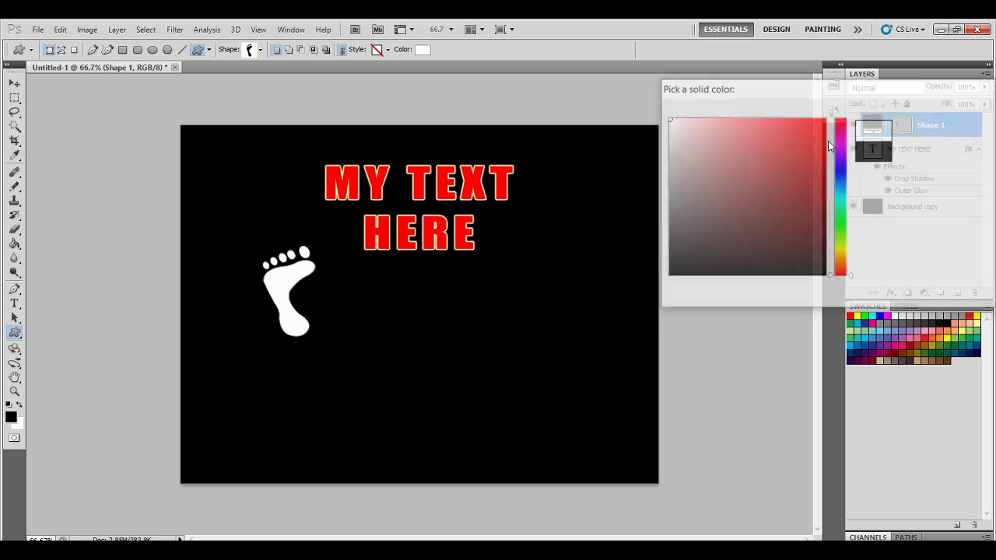
pyautogui.click(15, 84)
pyautogui.moveTo(232, 273); pyautogui.dragTo(316, 294)
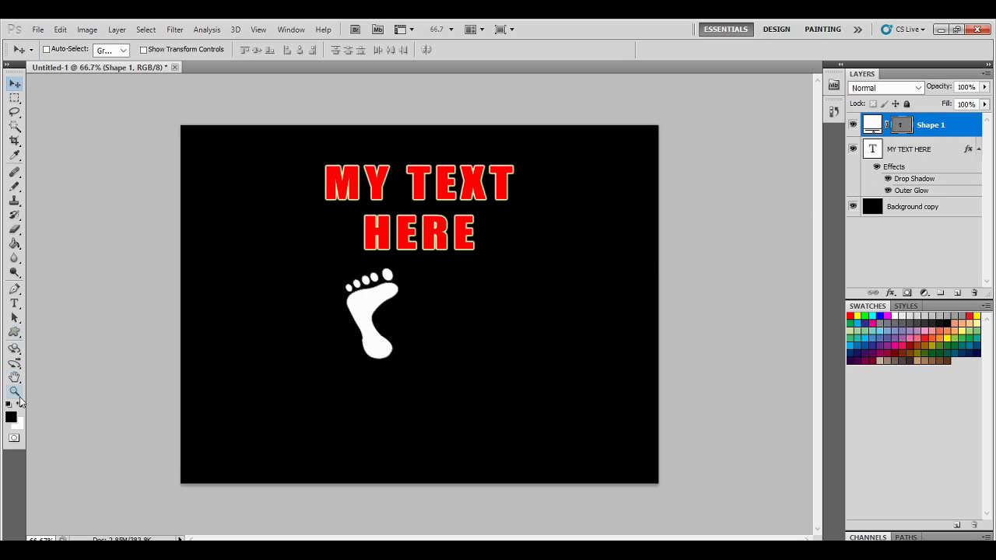
# Draw the opposite footprint shape and line it up beside the first one
pyautogui.click(14, 332)
pyautogui.rightClick(385, 332)
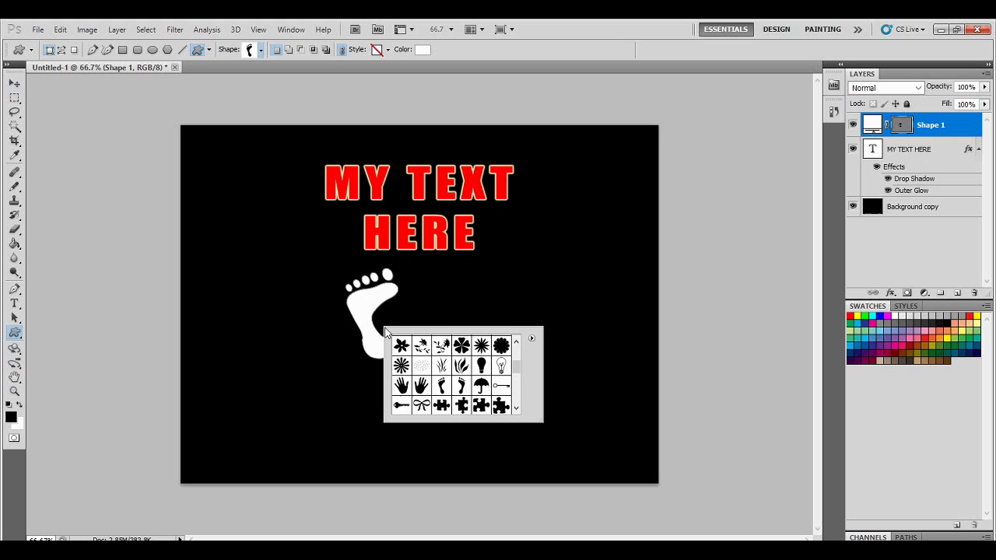
pyautogui.click(462, 384)
pyautogui.click(484, 273)
pyautogui.moveTo(477, 262); pyautogui.dragTo(526, 352)
pyautogui.press('v')
pyautogui.moveTo(497, 292); pyautogui.dragTo(471, 298)
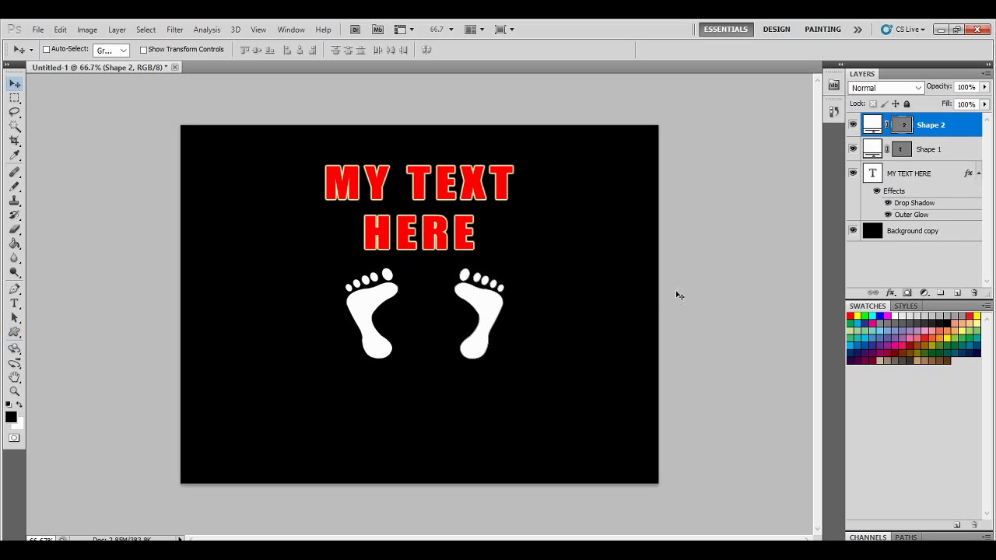
# Replace the placeholder text with 'SHOES FOR' / 'TOTS' on two lines and commit it
pyautogui.click(925, 182)
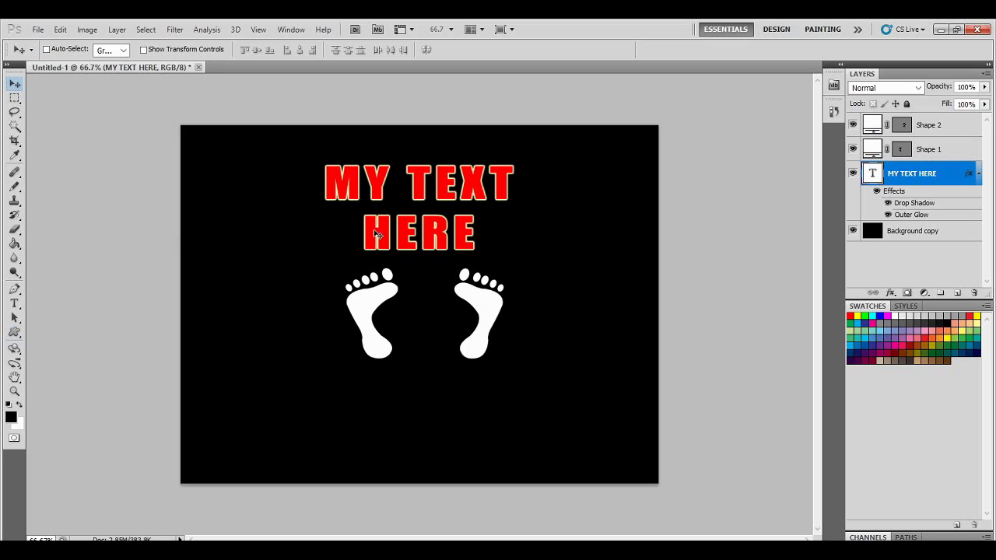
pyautogui.click(14, 303)
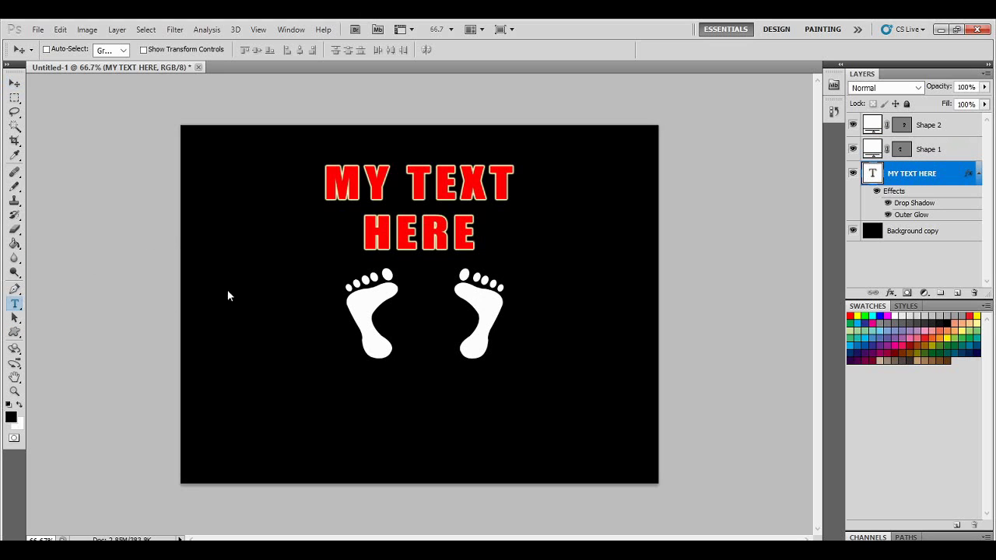
pyautogui.click(364, 187)
pyautogui.hotkey('ctrl', 'a')
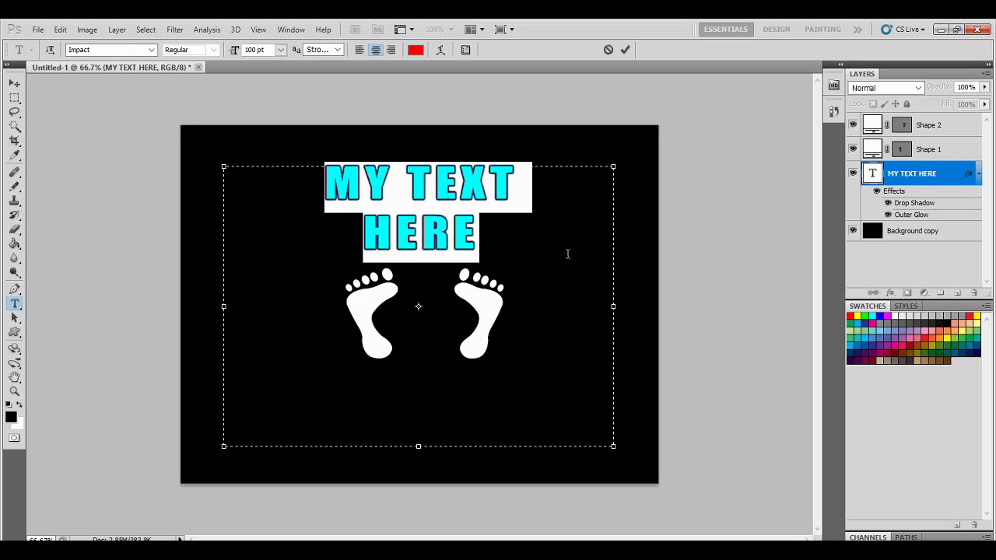
pyautogui.press('BackSpace')
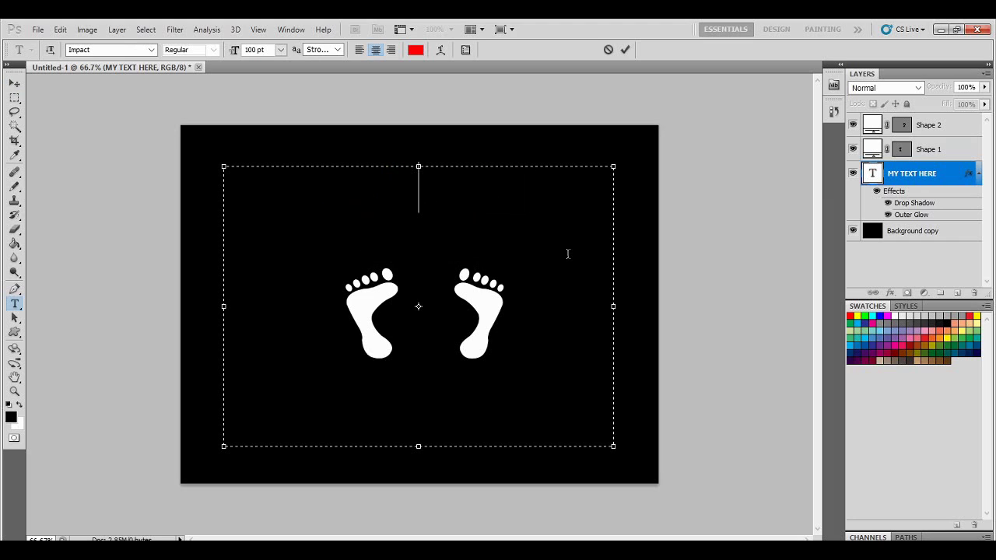
pyautogui.write('S')
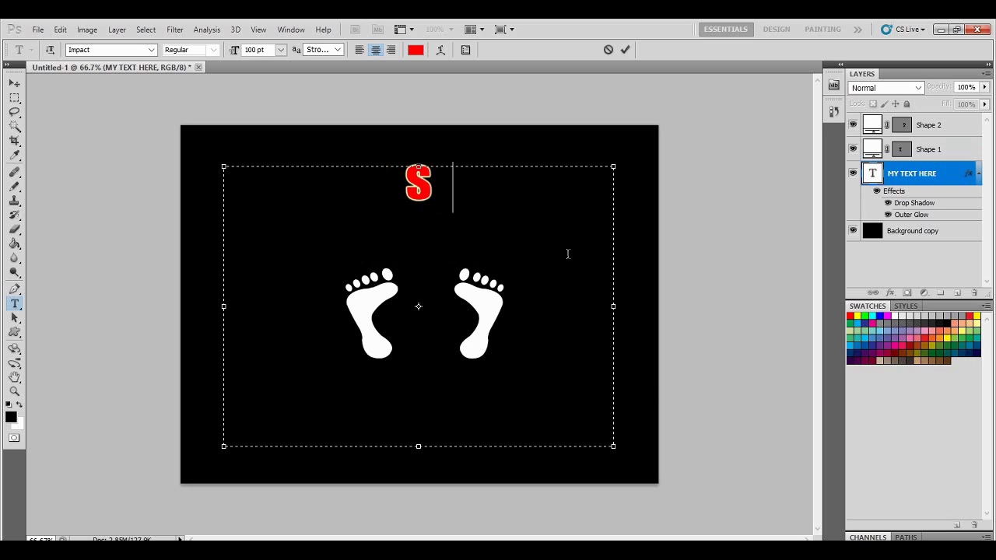
pyautogui.write('HOES FOR')
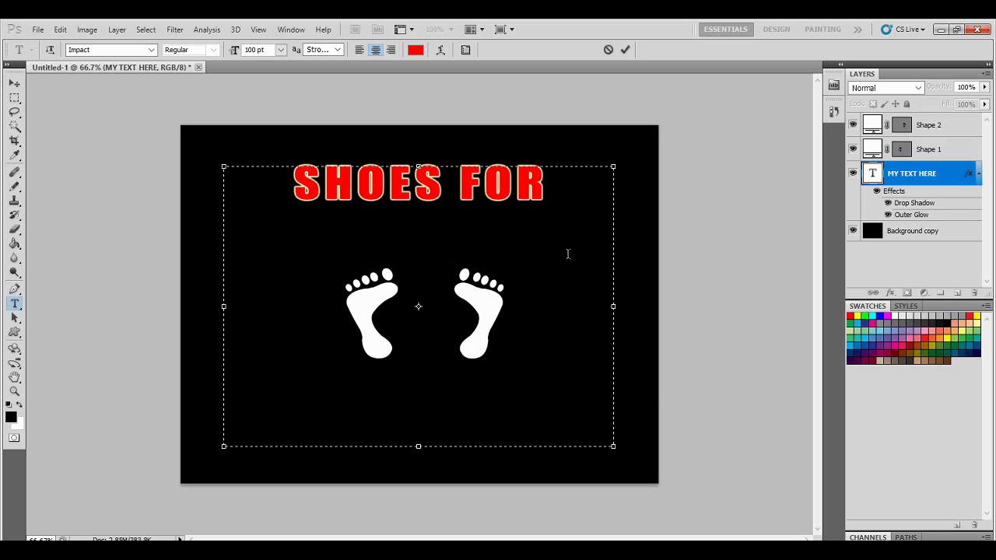
pyautogui.press('Return')
pyautogui.write('T')
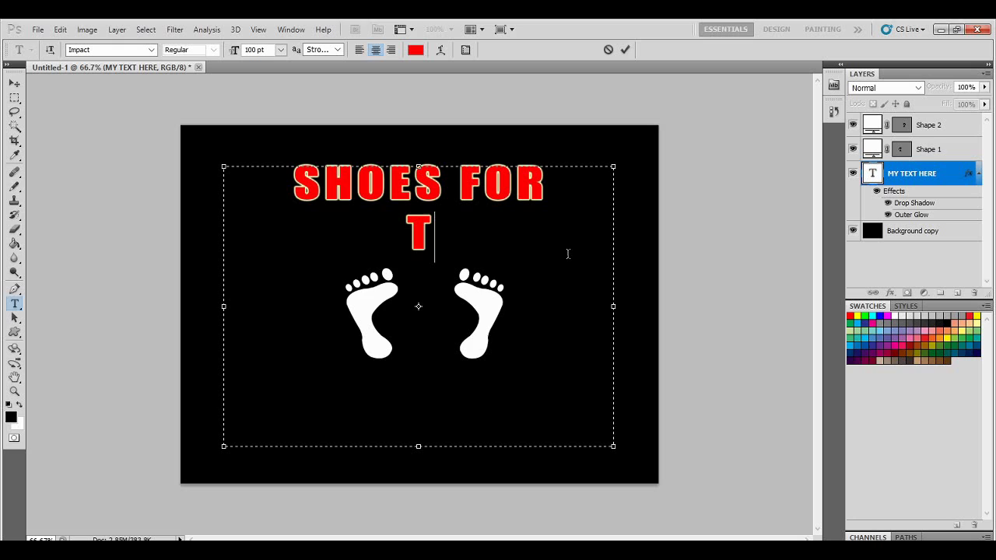
pyautogui.write('OTS')
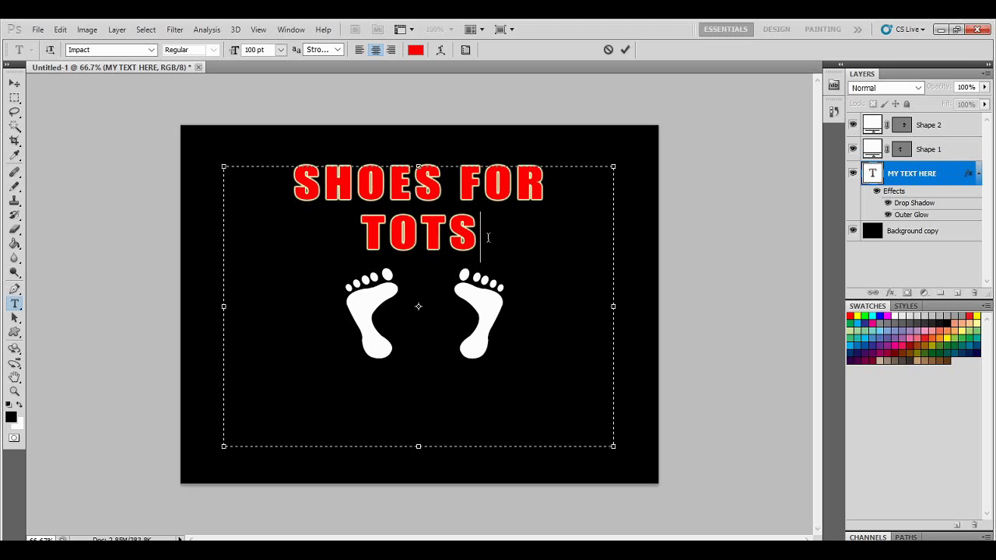
pyautogui.click(919, 173)
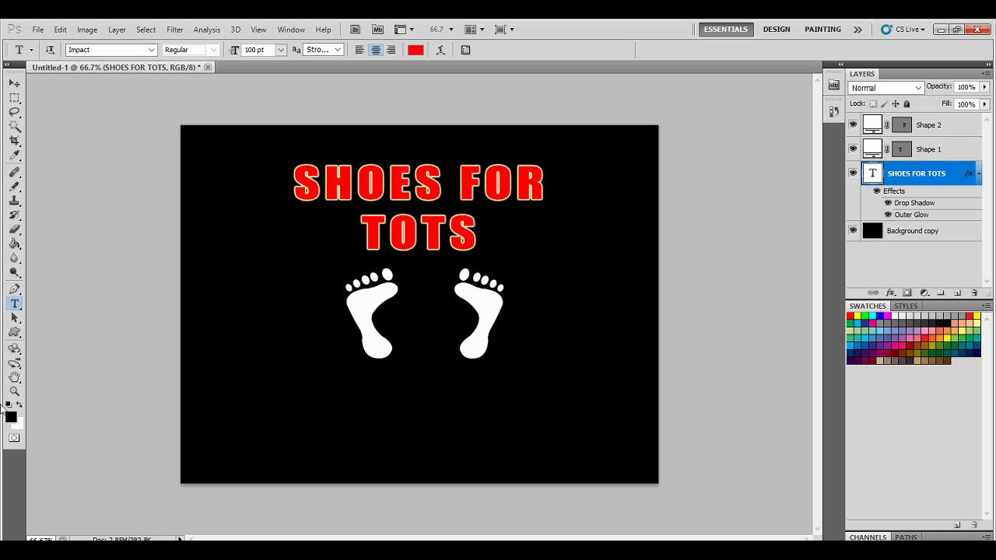
# Select all the SHOES FOR TOTS text, recolour it dark maroon #6e2929, and commit the edit
pyautogui.click(424, 225)
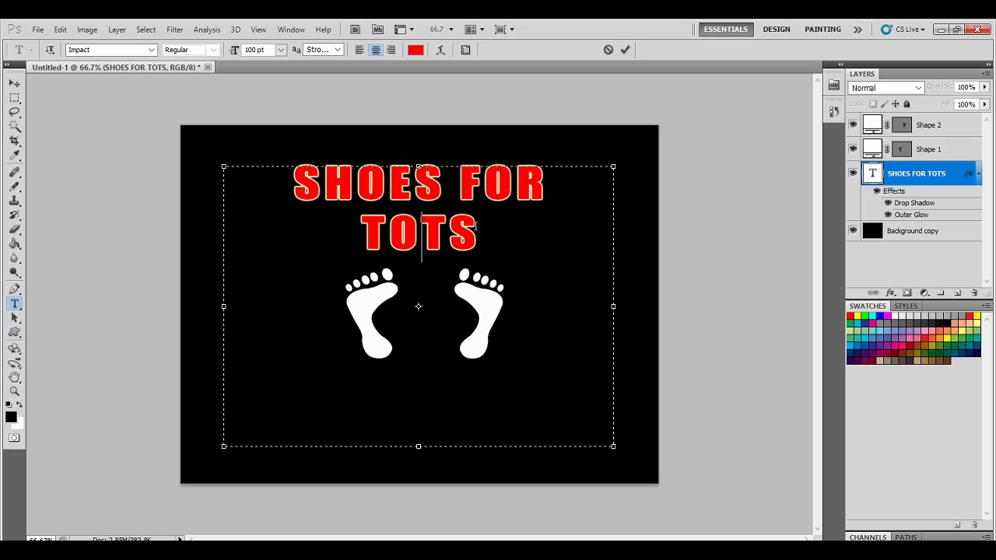
pyautogui.moveTo(424, 225); pyautogui.dragTo(478, 234)
pyautogui.hotkey('ctrl', 'a')
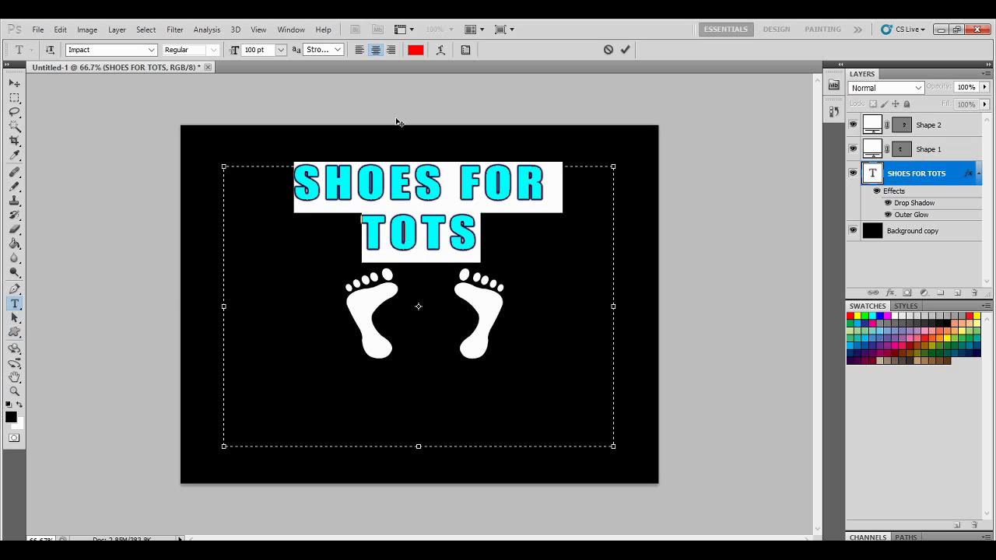
pyautogui.click(415, 51)
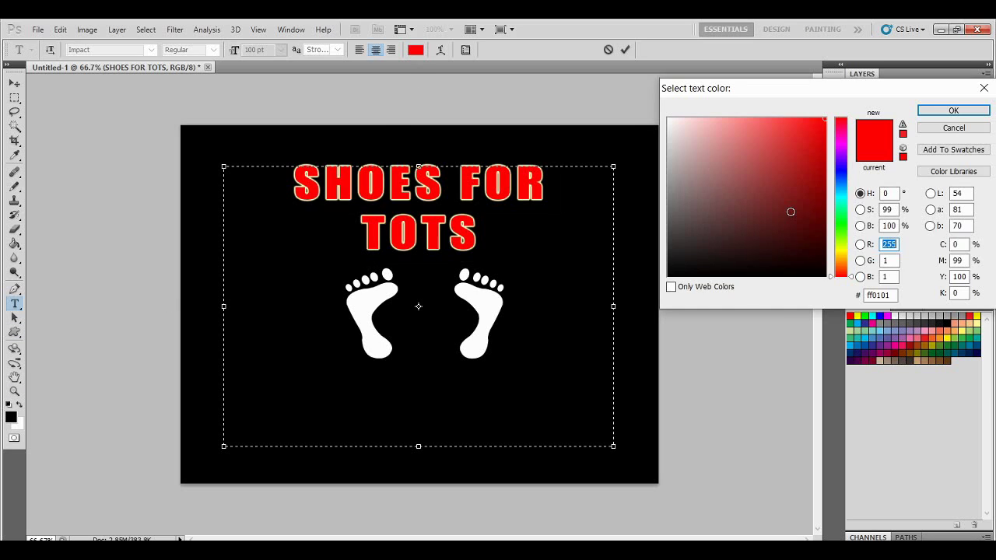
pyautogui.click(842, 182)
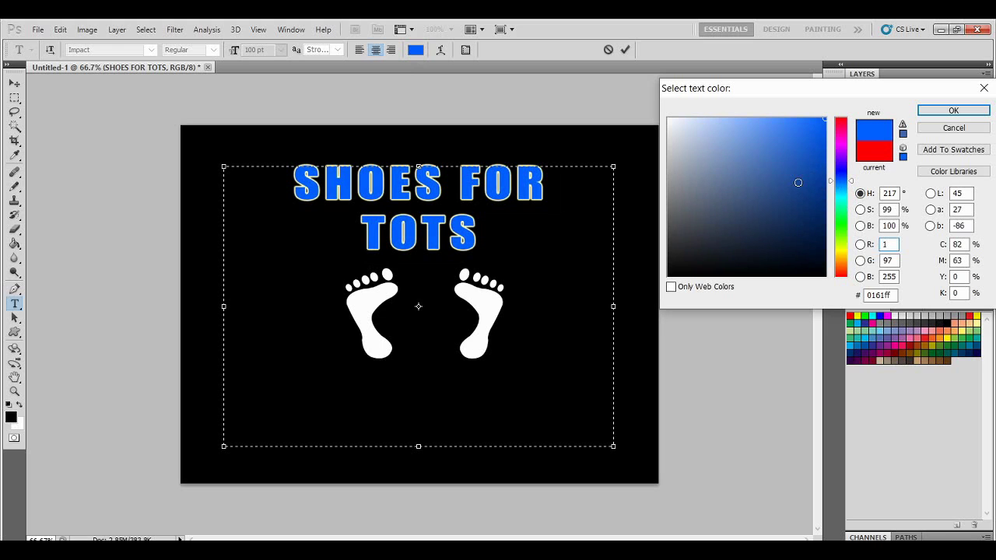
pyautogui.moveTo(747, 184)
pyautogui.mouseDown()
pyautogui.moveTo(665, 160)
pyautogui.moveTo(661, 167)
pyautogui.moveTo(664, 105)
pyautogui.moveTo(683, 175)
pyautogui.mouseUp()
pyautogui.click(687, 170)
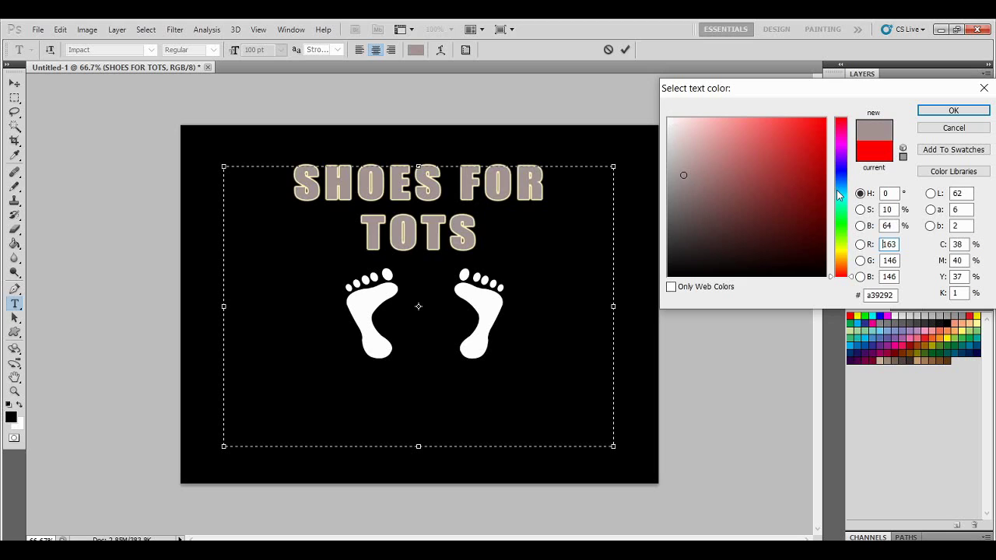
pyautogui.click(767, 208)
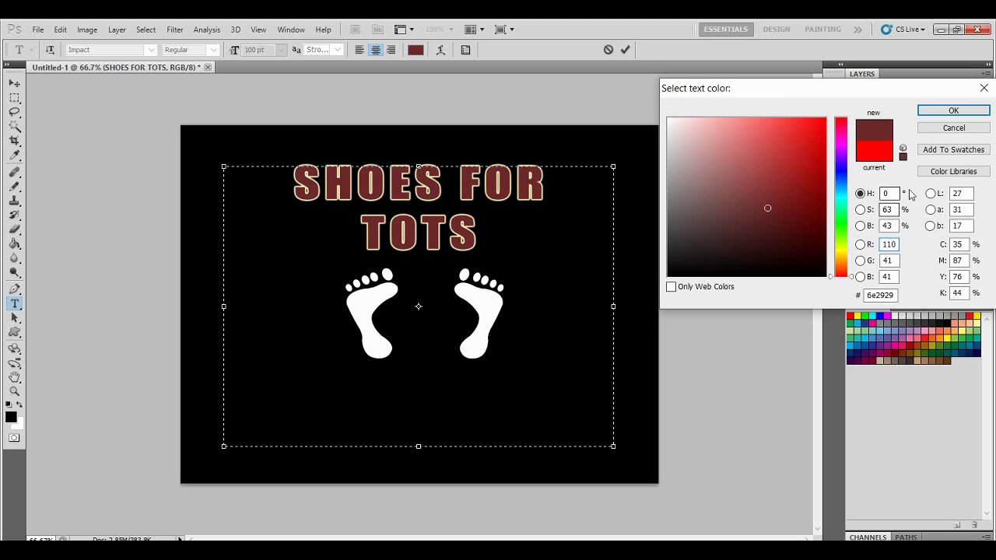
pyautogui.click(952, 110)
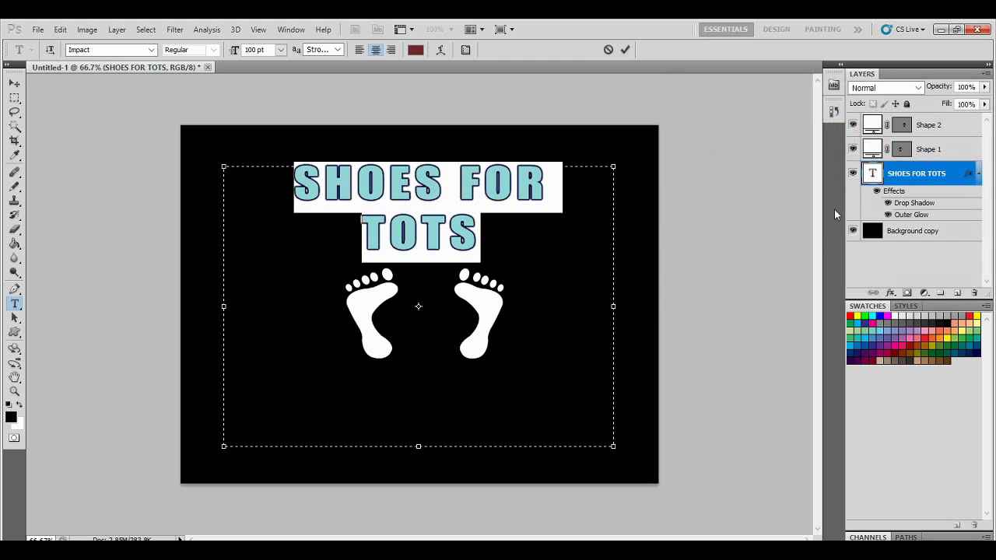
pyautogui.click(14, 100)
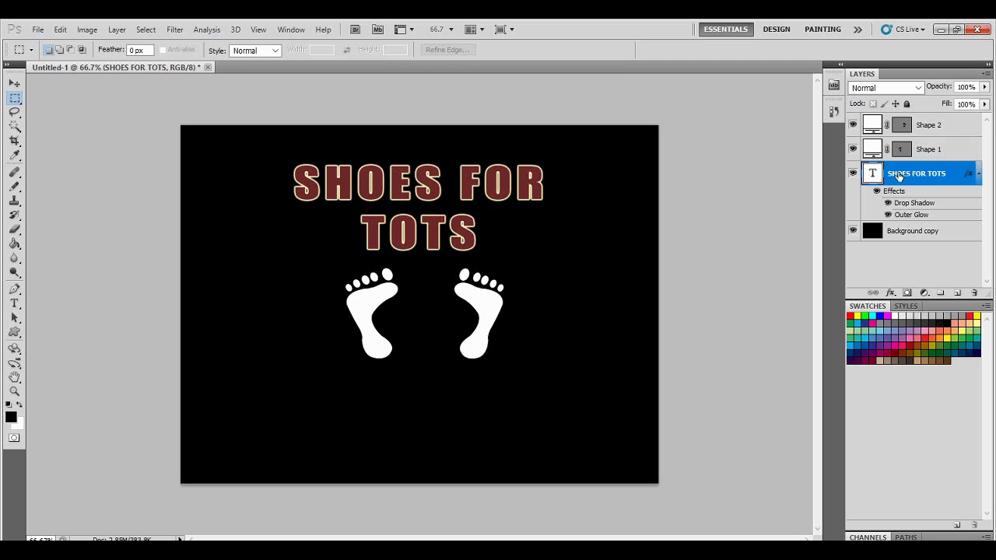
# Move the right footprint (Shape 2) up and outward, then drag the SHOES FOR TOTS title down
pyautogui.click(943, 128)
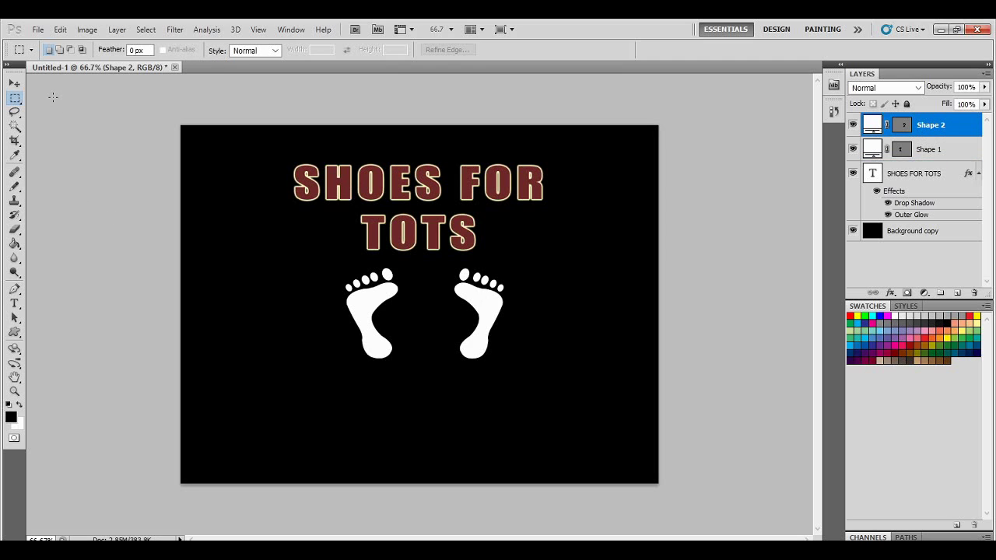
pyautogui.click(927, 152)
pyautogui.click(936, 127)
pyautogui.click(13, 86)
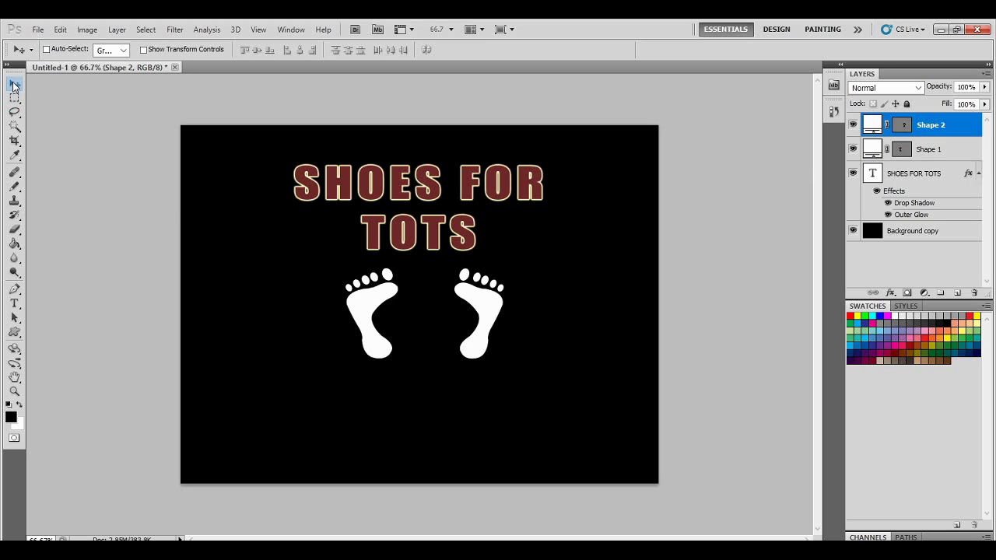
pyautogui.moveTo(362, 316); pyautogui.dragTo(389, 306)
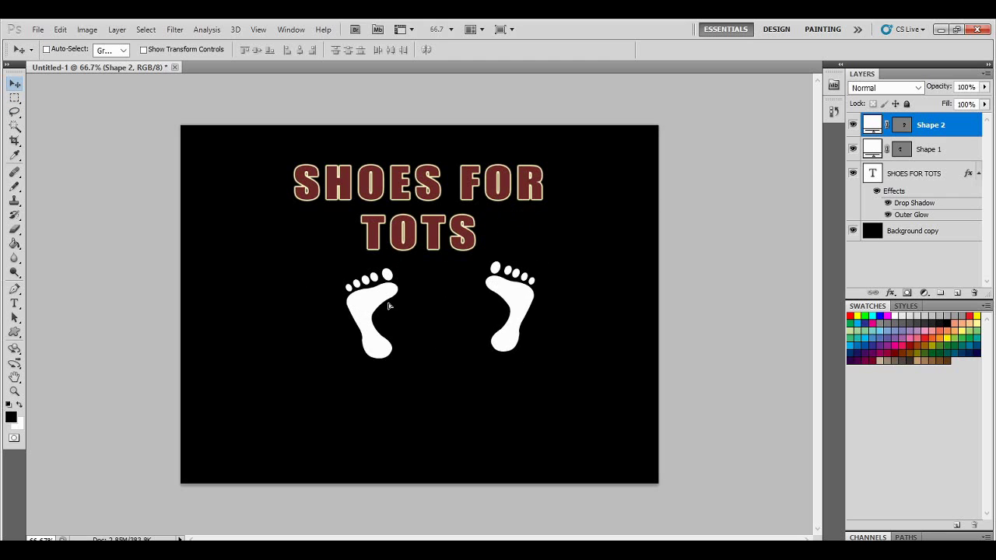
pyautogui.click(913, 173)
pyautogui.moveTo(381, 194); pyautogui.dragTo(387, 260)
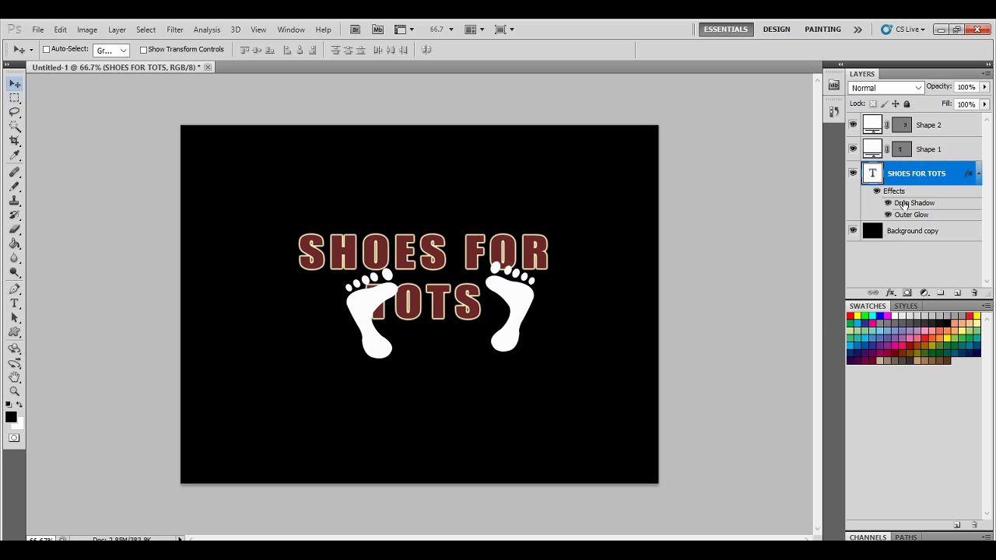
# Lower the right footprint and shift the left footprint outward so the feet flank TOTS
pyautogui.click(938, 124)
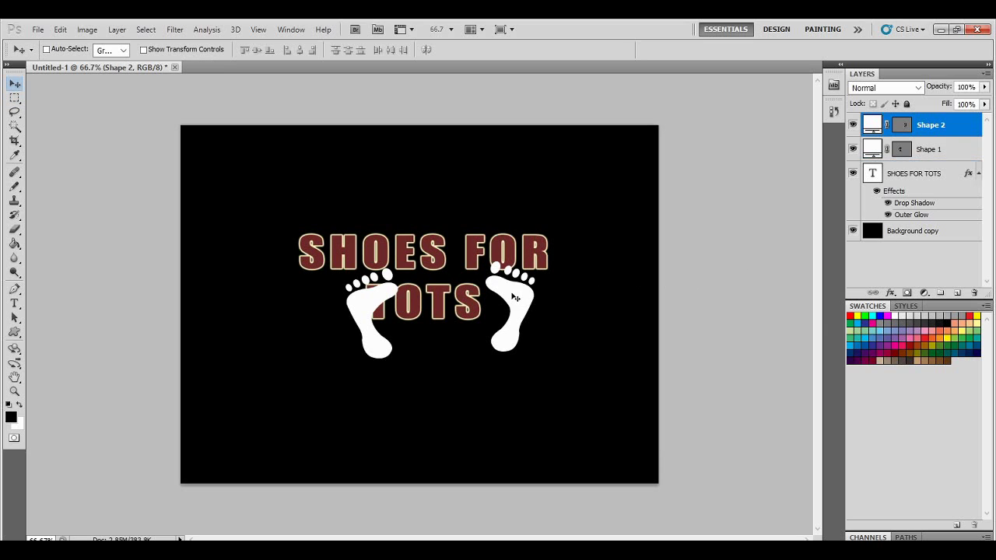
pyautogui.moveTo(513, 298); pyautogui.dragTo(515, 314)
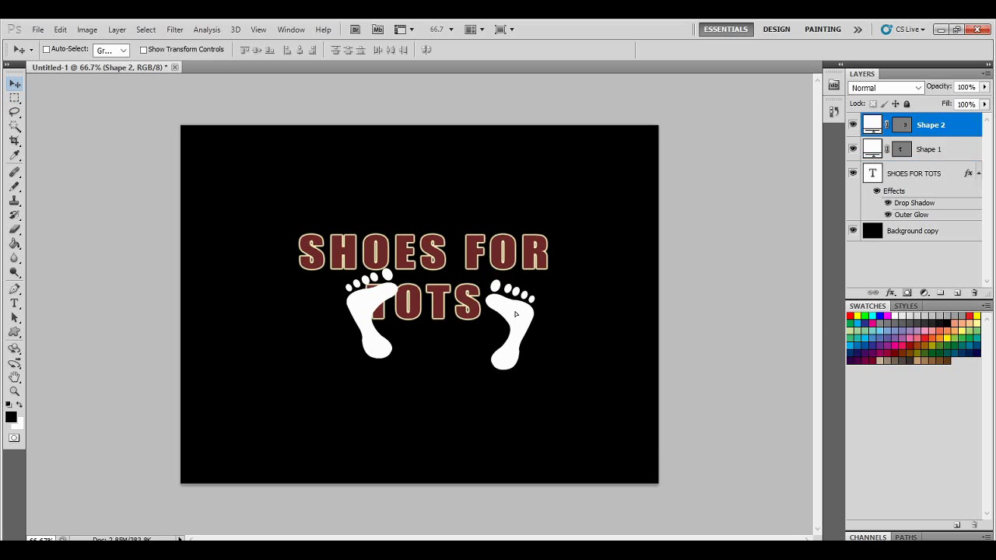
pyautogui.click(930, 148)
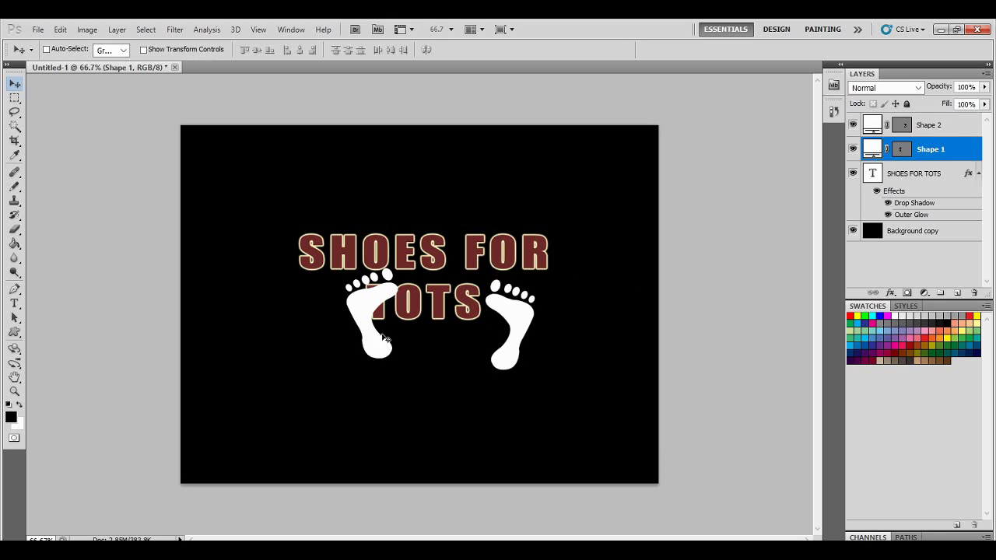
pyautogui.moveTo(382, 337); pyautogui.dragTo(334, 344)
pyautogui.press('Up')
pyautogui.press('Up')
pyautogui.press('Up')
pyautogui.press('Up')
pyautogui.press('Up')
pyautogui.press('Up')
pyautogui.press('Up')
pyautogui.press('Up')
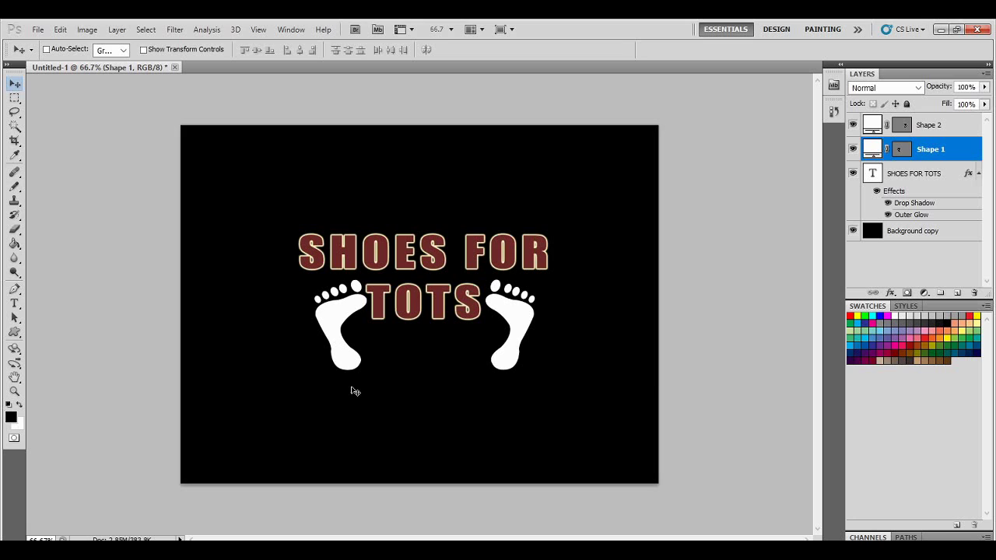
pyautogui.click(929, 126)
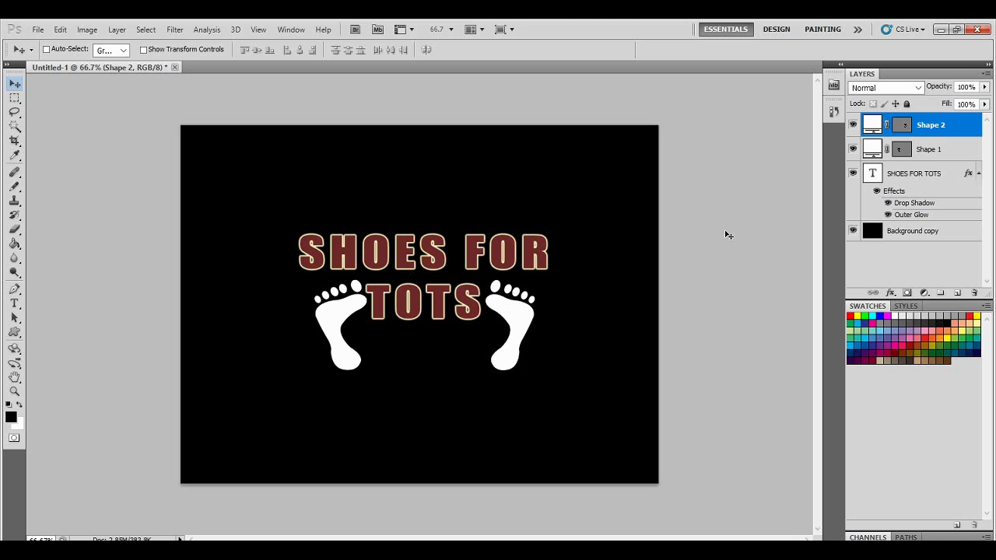
pyautogui.click(937, 178)
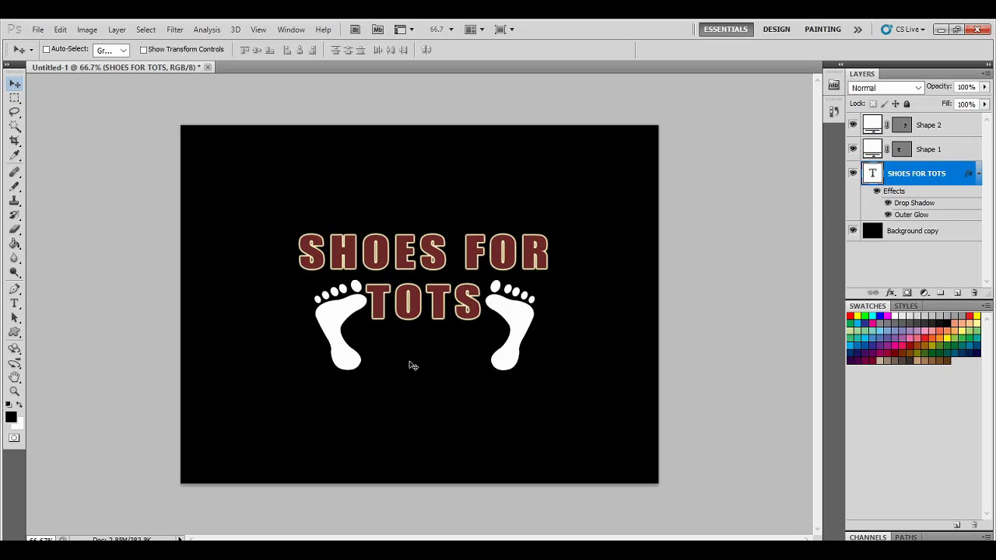
pyautogui.click(15, 333)
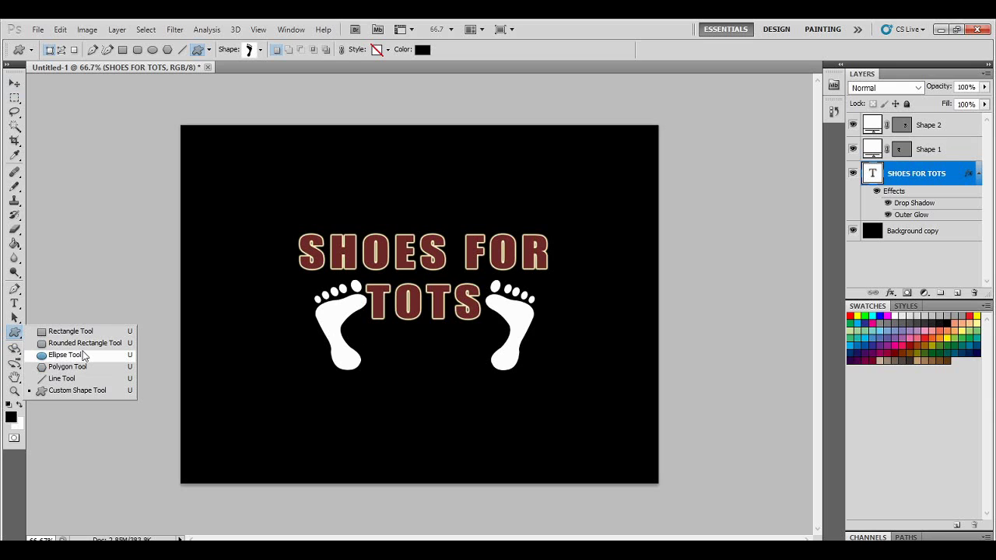
# Draw a large ellipse around the logo and place its layer beneath the title text
pyautogui.click(65, 355)
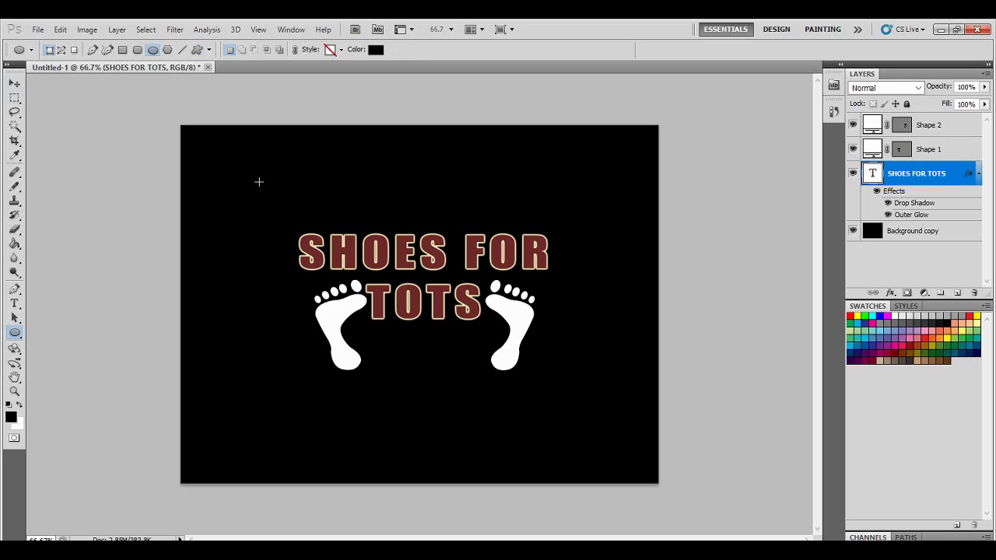
pyautogui.moveTo(253, 178); pyautogui.dragTo(589, 407)
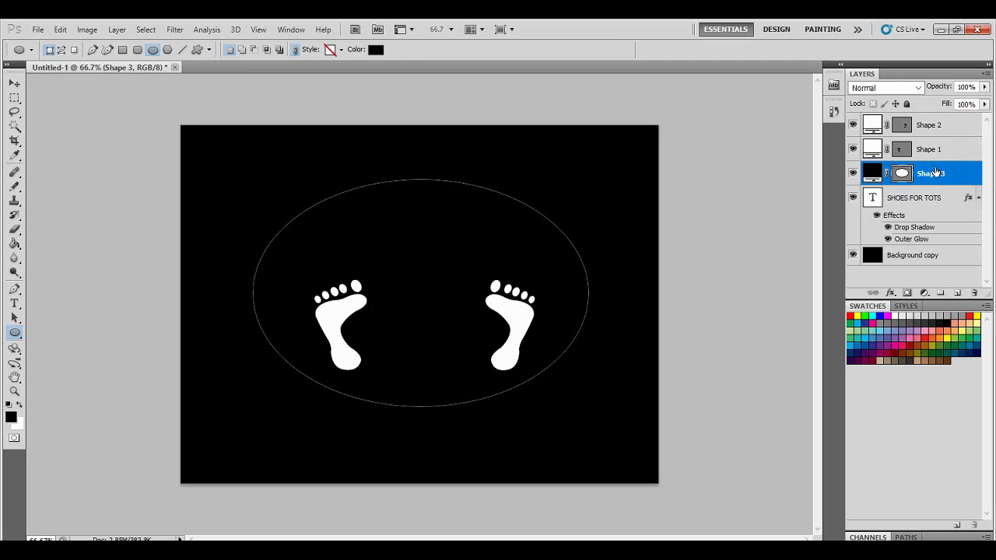
pyautogui.moveTo(931, 175); pyautogui.dragTo(922, 242)
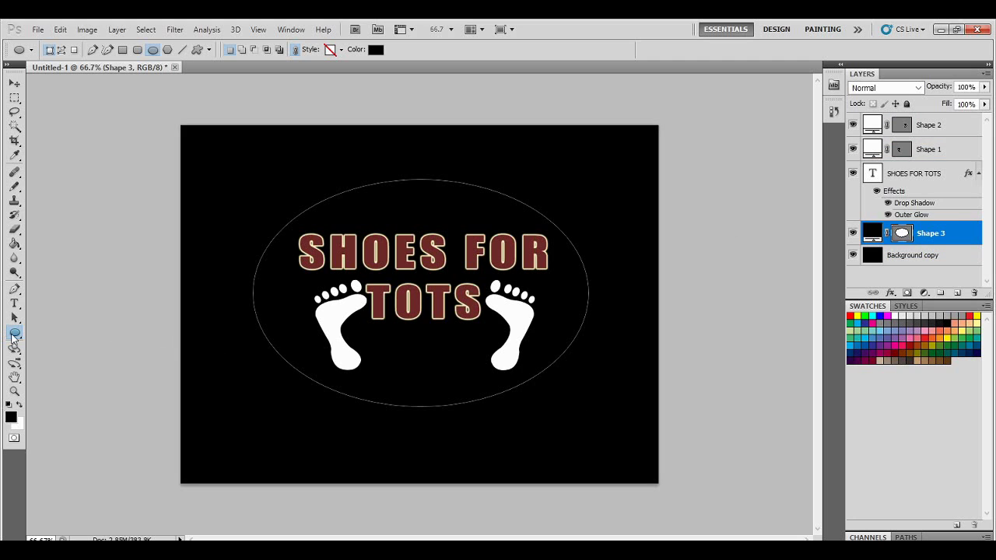
# Move the Shape 3 layer to the top, then back down just above Background copy
pyautogui.click(13, 335)
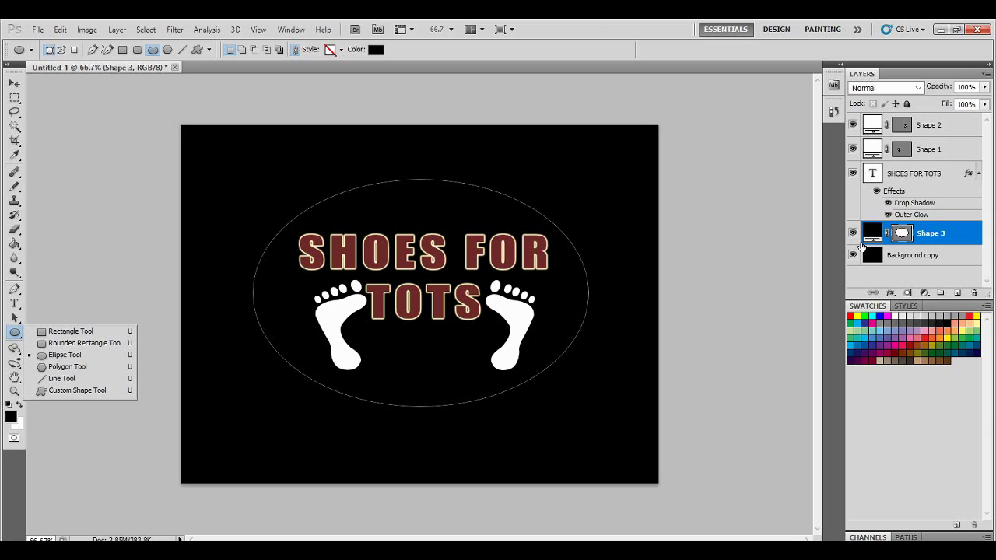
pyautogui.click(934, 234)
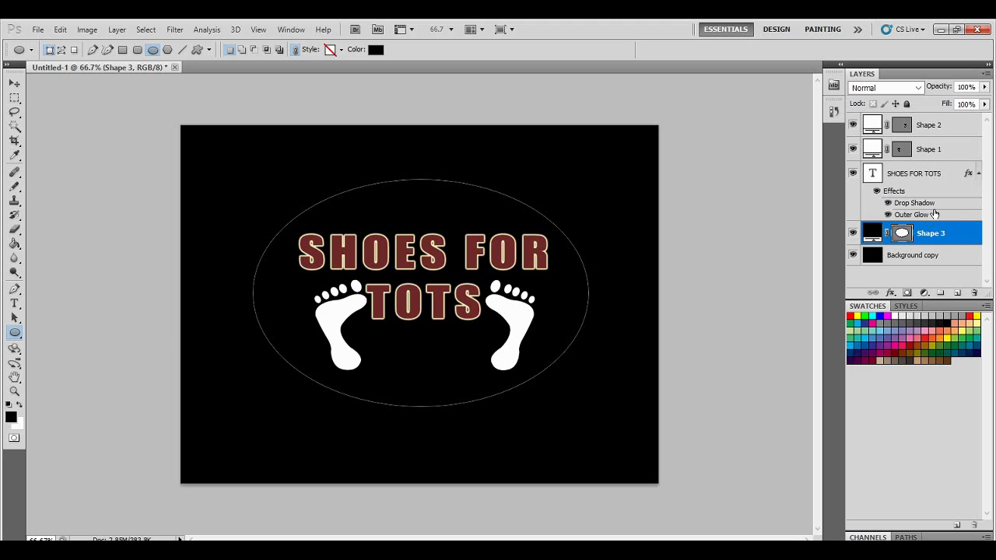
pyautogui.moveTo(925, 234); pyautogui.dragTo(936, 118)
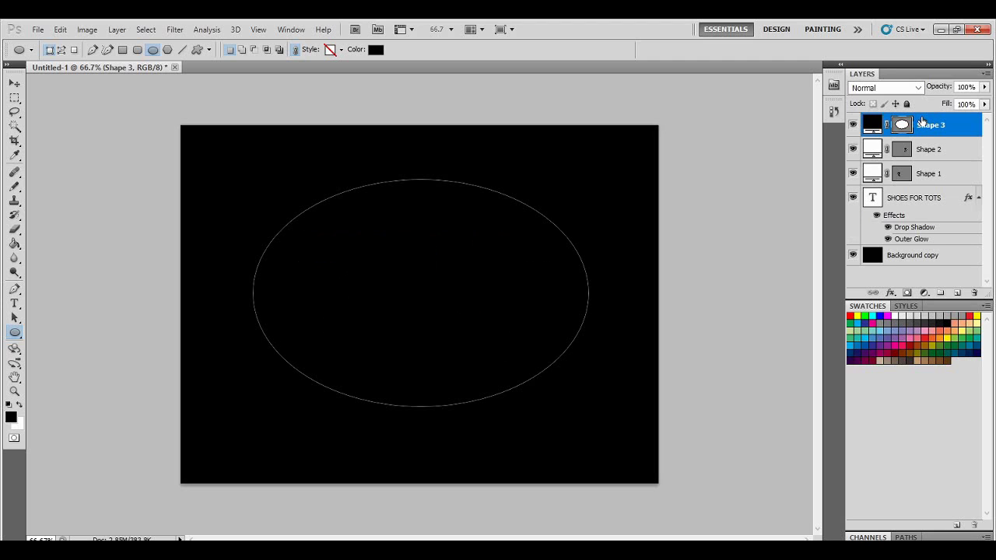
pyautogui.moveTo(922, 121); pyautogui.dragTo(922, 237)
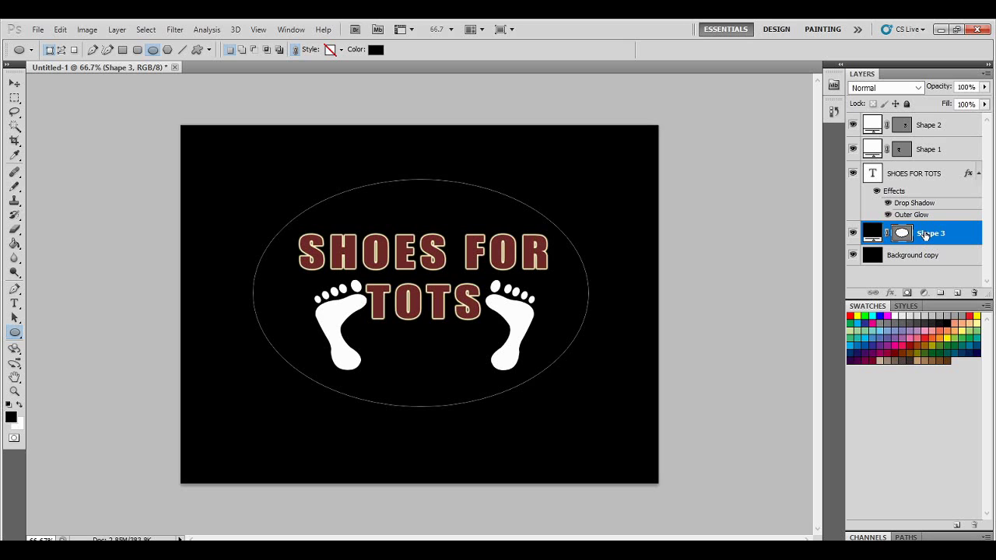
# Change the Shape 3 ellipse fill from black to deep navy blue #0a1275
pyautogui.rightClick(925, 233)
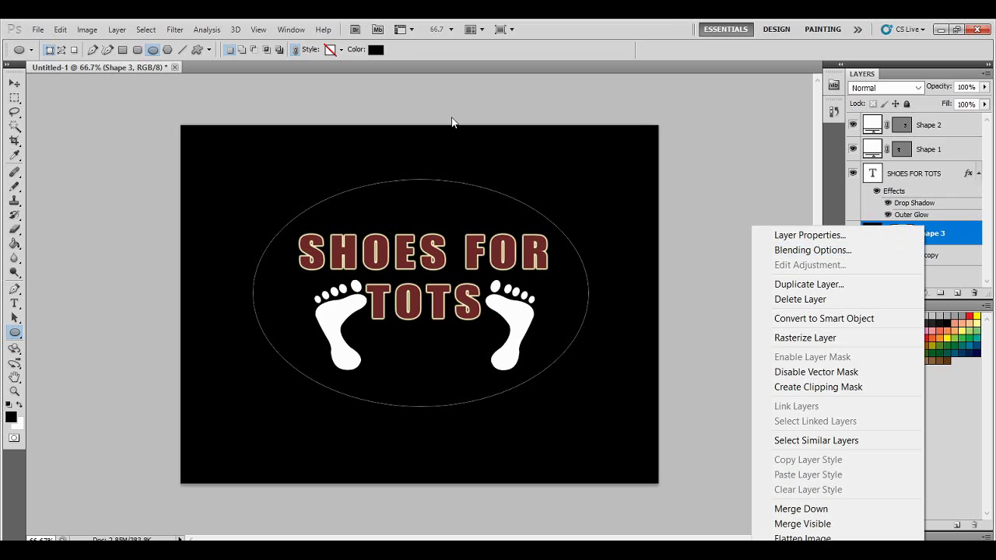
pyautogui.click(376, 51)
pyautogui.click(376, 52)
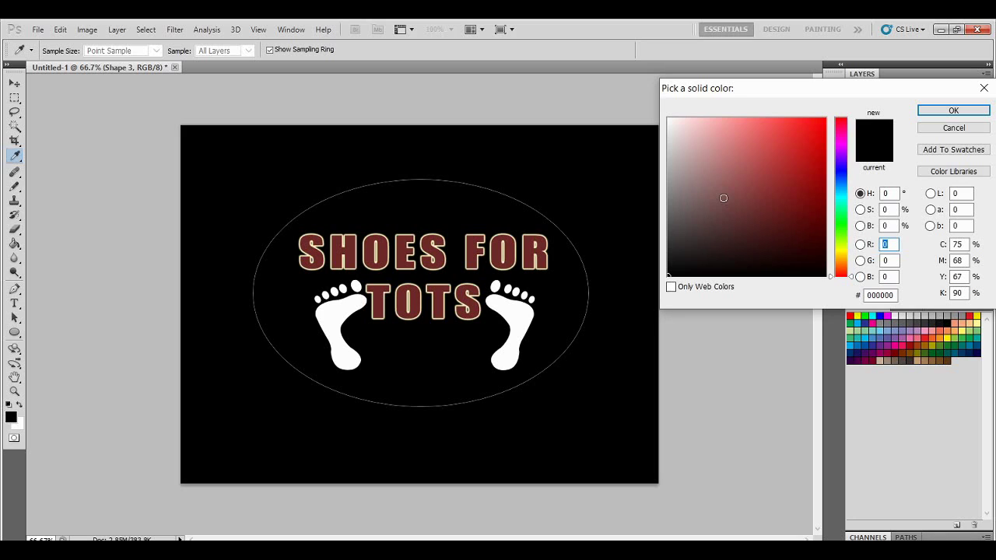
pyautogui.moveTo(829, 187); pyautogui.dragTo(839, 168)
pyautogui.click(837, 172)
pyautogui.click(807, 161)
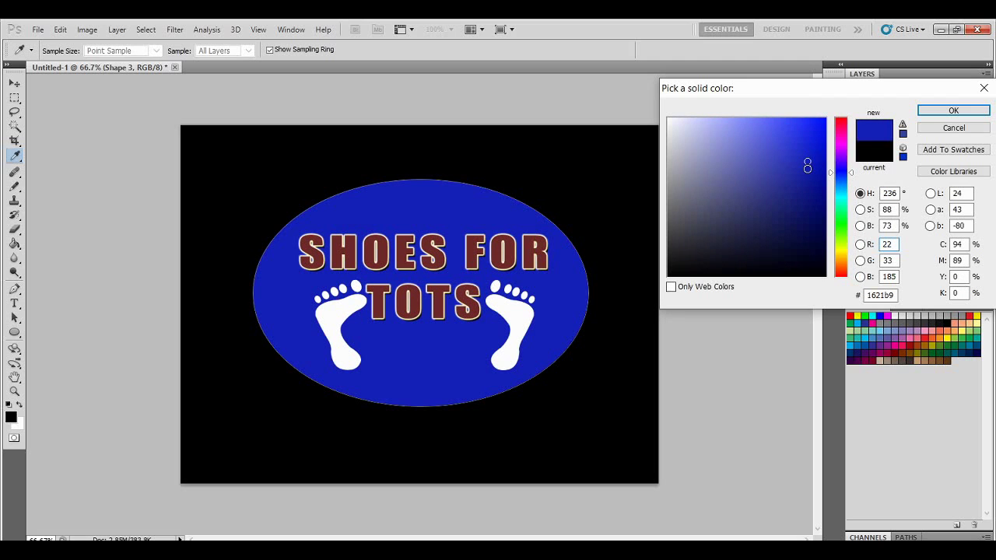
pyautogui.click(815, 178)
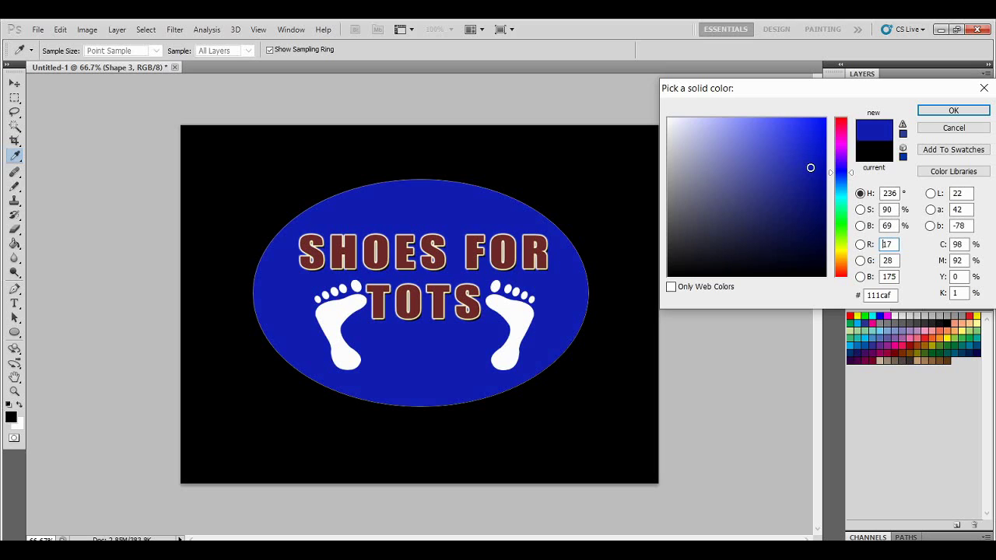
pyautogui.click(812, 200)
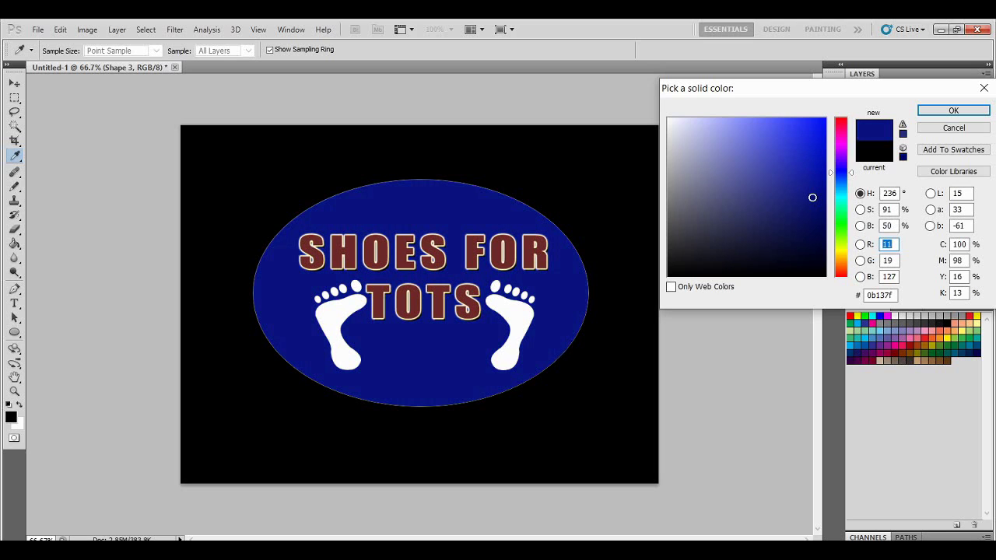
pyautogui.click(812, 204)
pyautogui.click(926, 113)
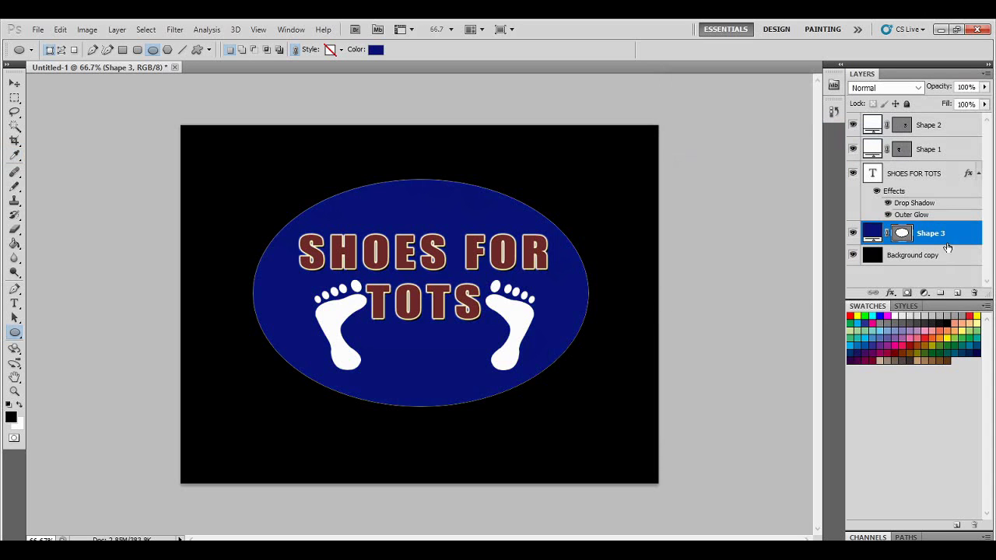
# Add a pale-yellow Outer Glow to Shape 3 with 14% spread and 49 px size
pyautogui.rightClick(945, 233)
pyautogui.click(895, 247)
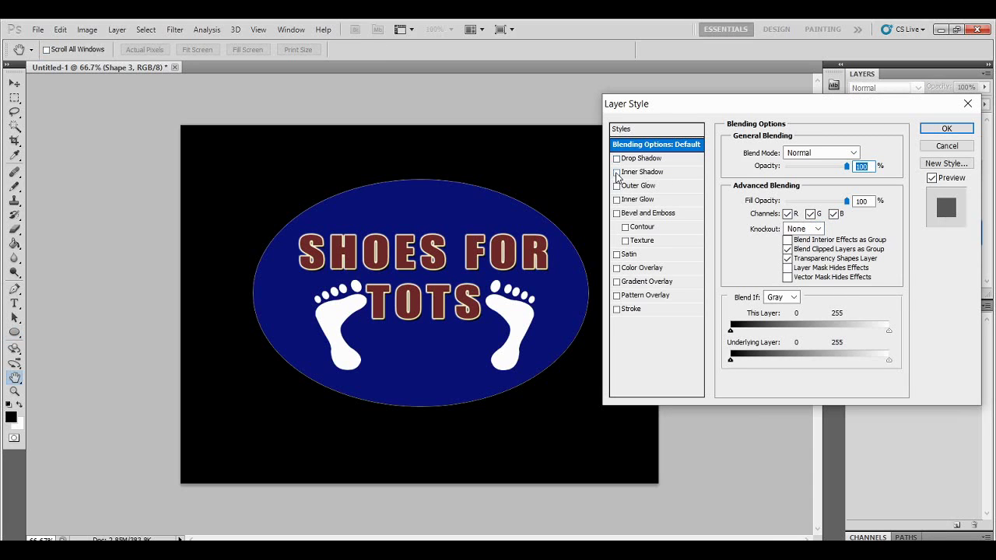
pyautogui.click(617, 187)
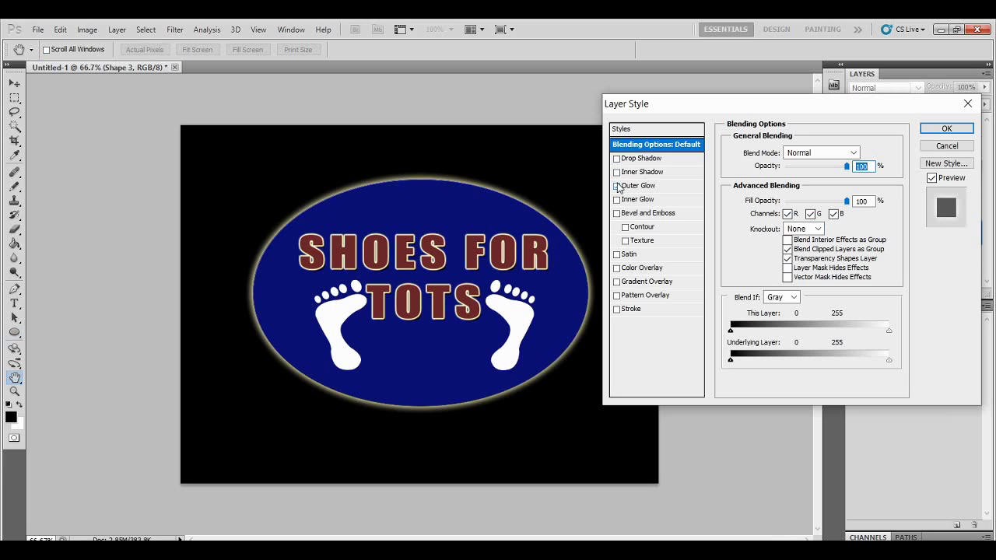
pyautogui.click(640, 186)
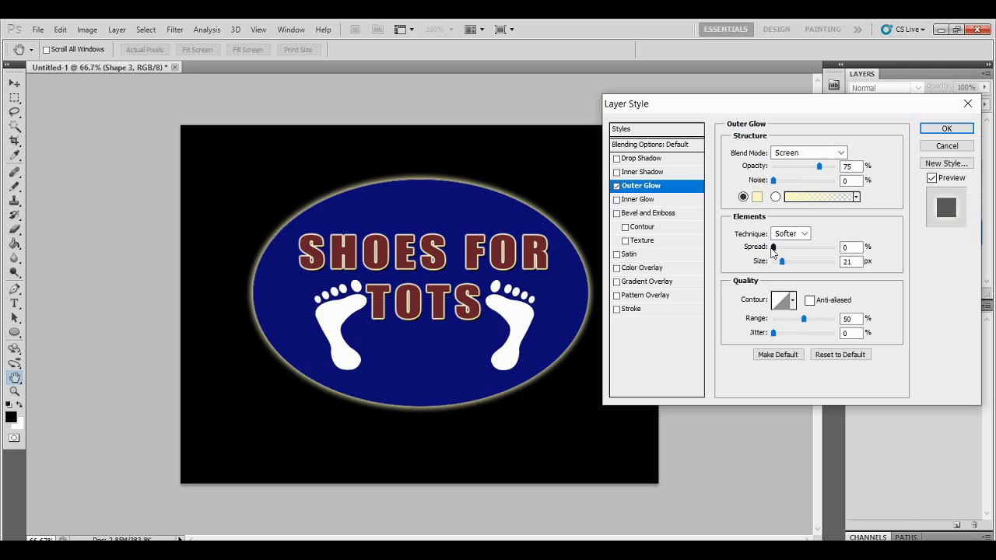
pyautogui.moveTo(772, 248); pyautogui.dragTo(788, 261)
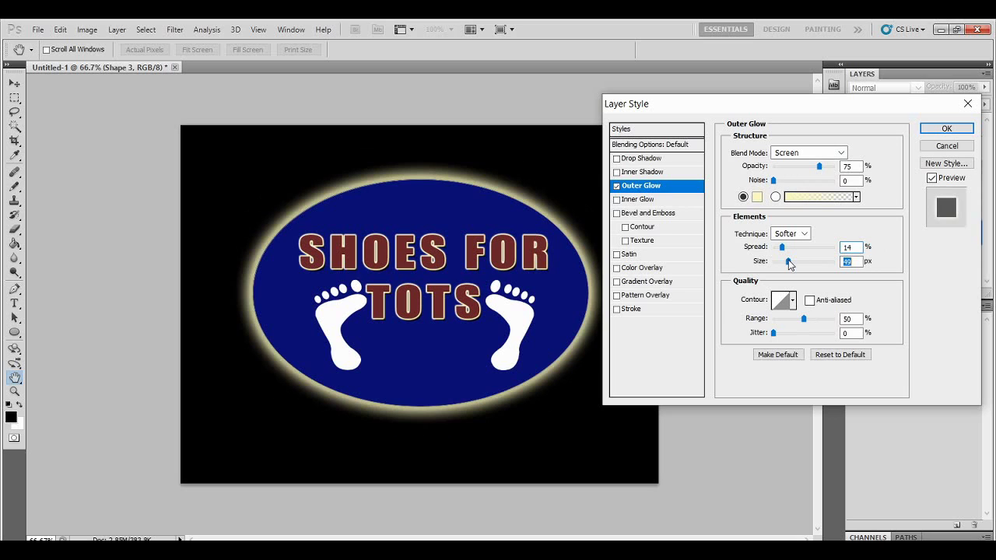
pyautogui.click(947, 129)
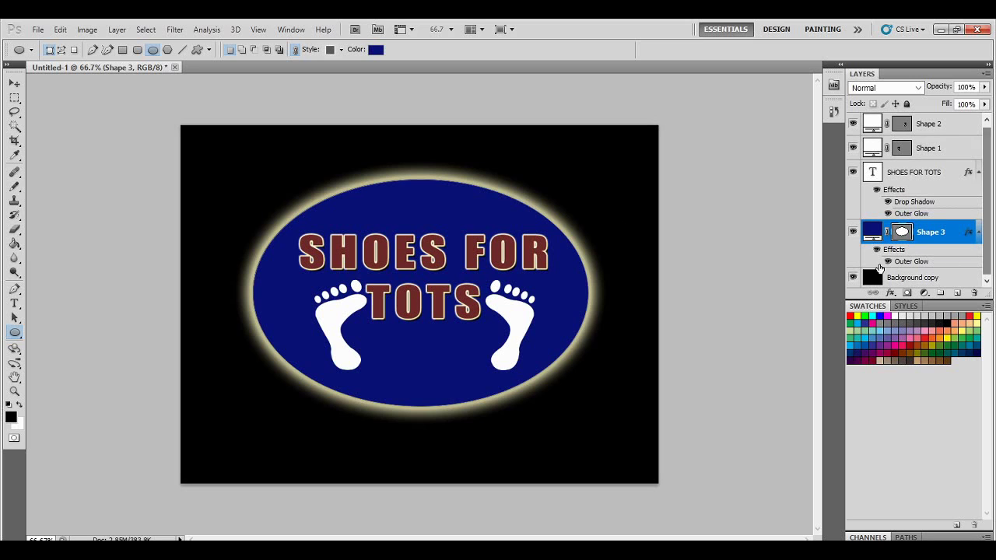
# Hide the black Background copy layer so the logo sits on transparency
pyautogui.click(853, 279)
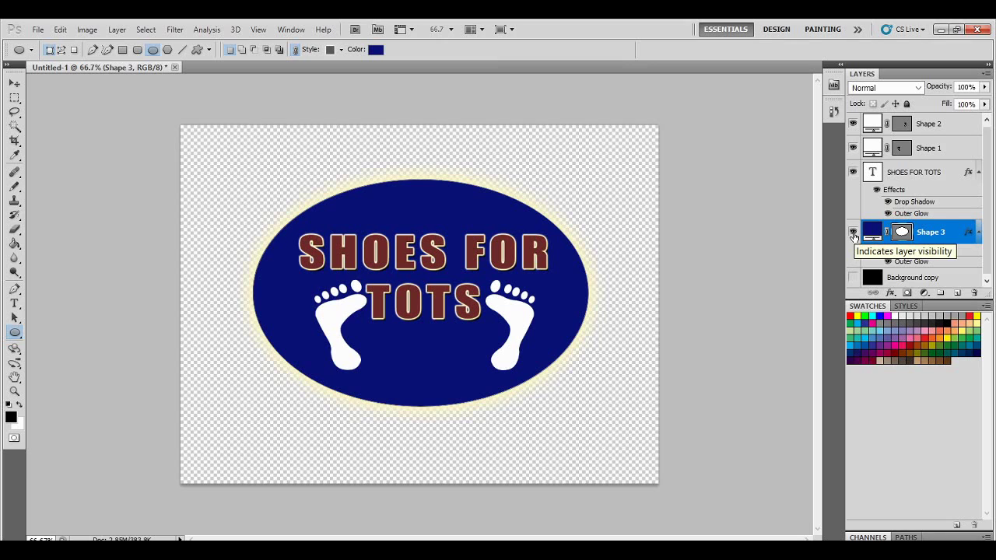
pyautogui.click(854, 278)
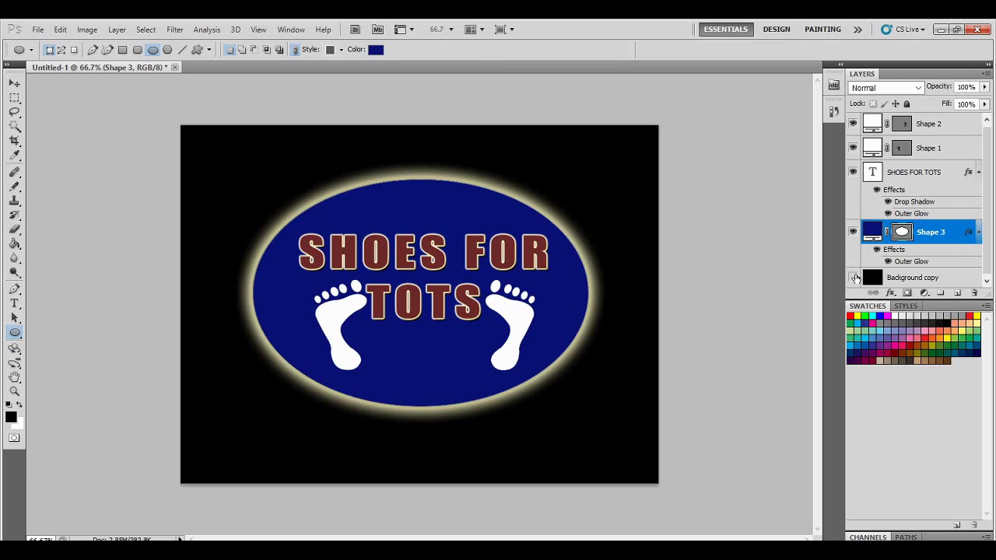
pyautogui.click(854, 278)
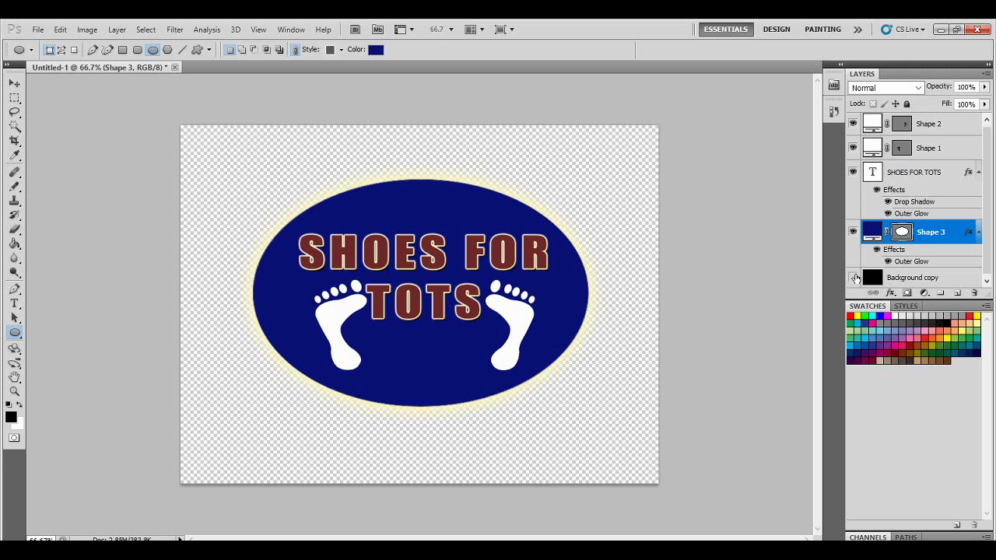
# Save for Web as a transparent PNG-24 named Untitled-1 on the Desktop
pyautogui.click(38, 29)
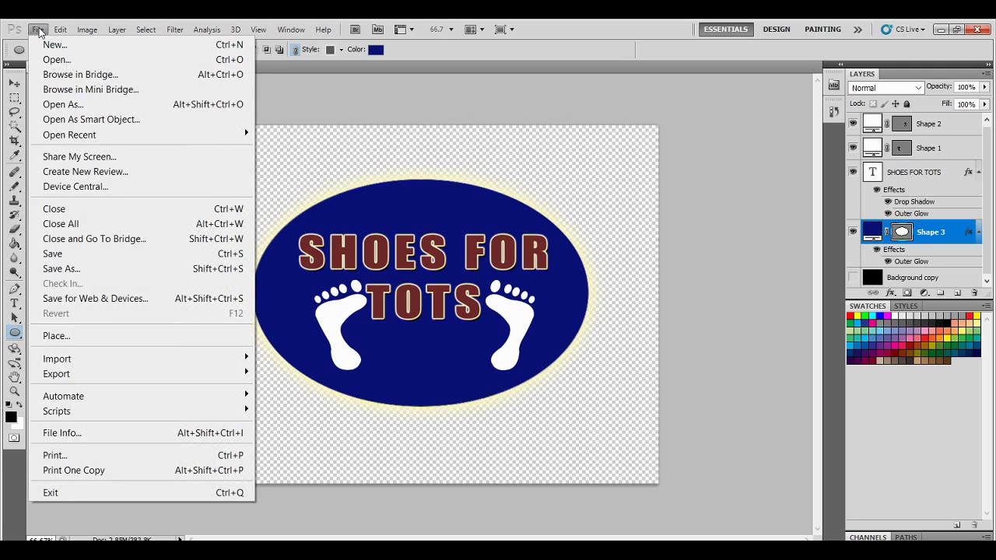
pyautogui.click(143, 300)
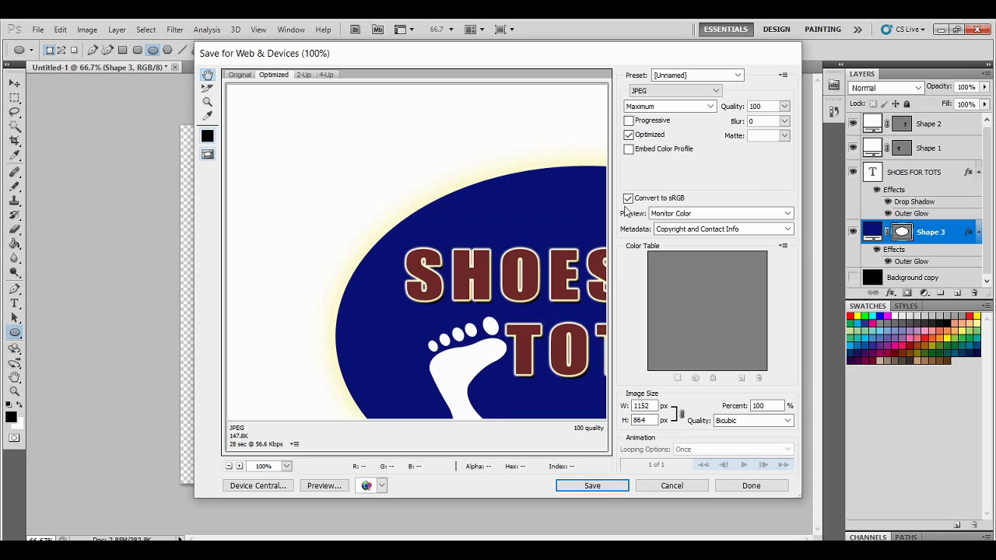
pyautogui.click(697, 92)
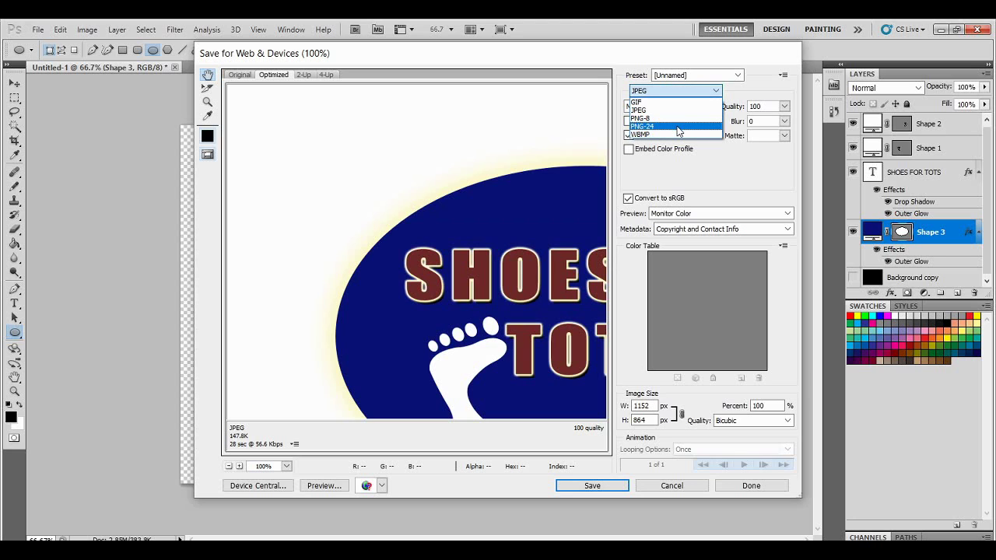
pyautogui.click(679, 126)
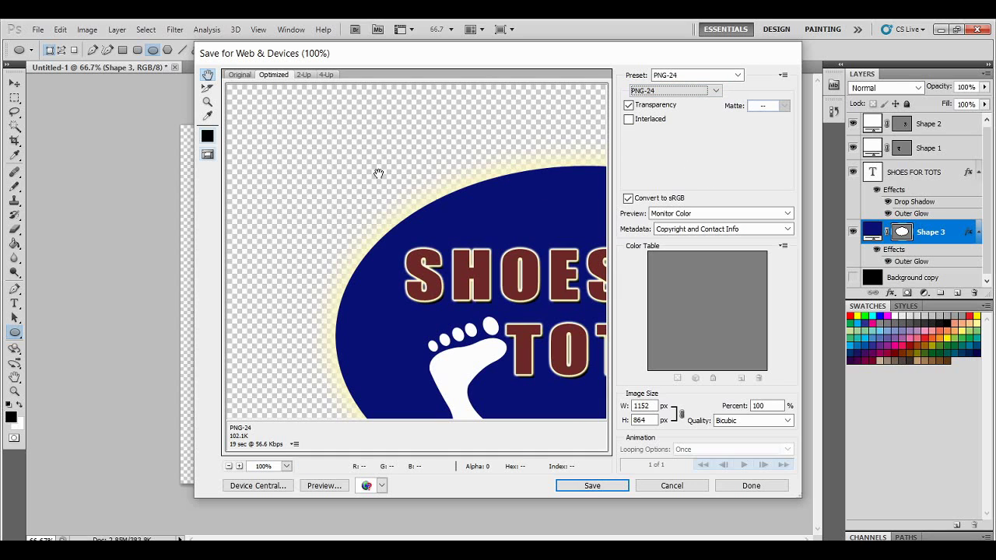
pyautogui.click(608, 486)
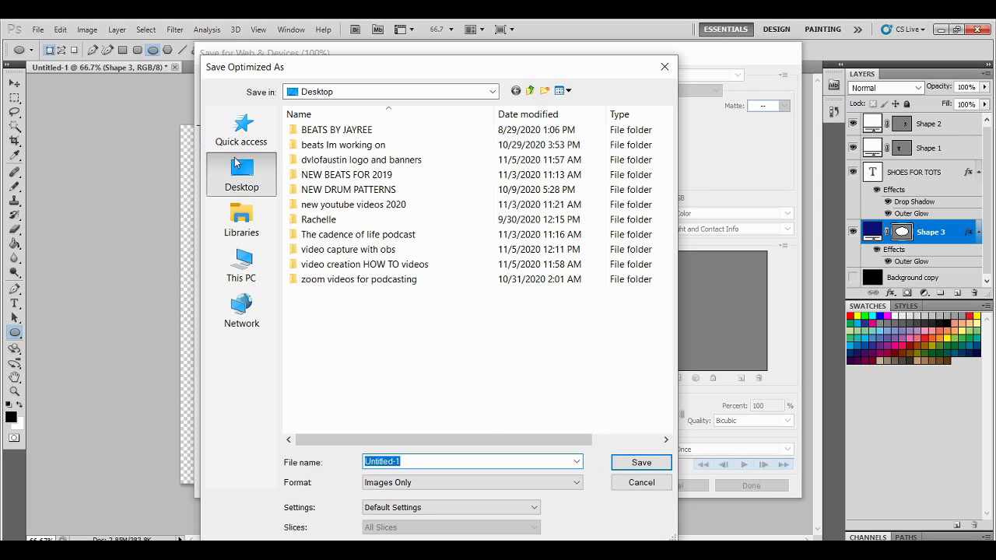
pyautogui.click(236, 164)
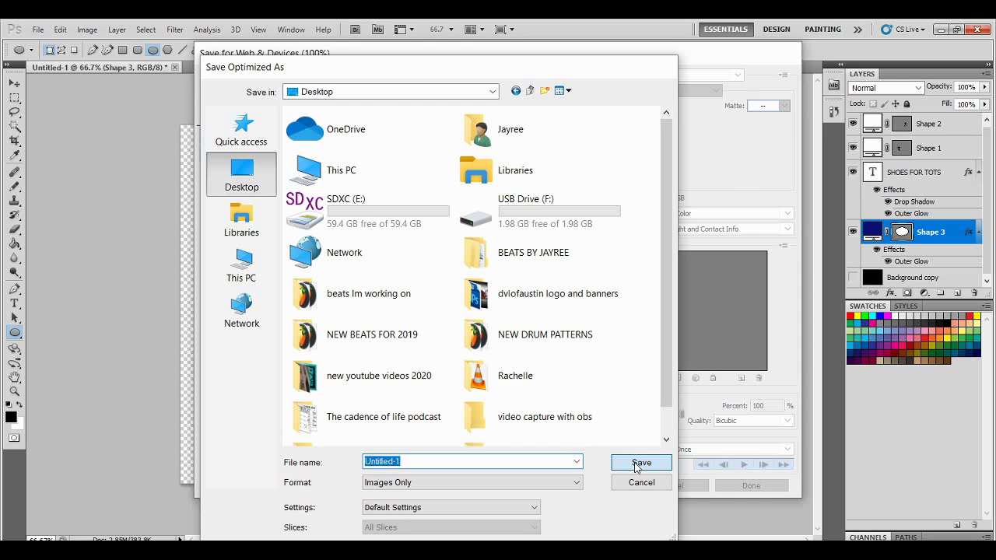
pyautogui.click(640, 464)
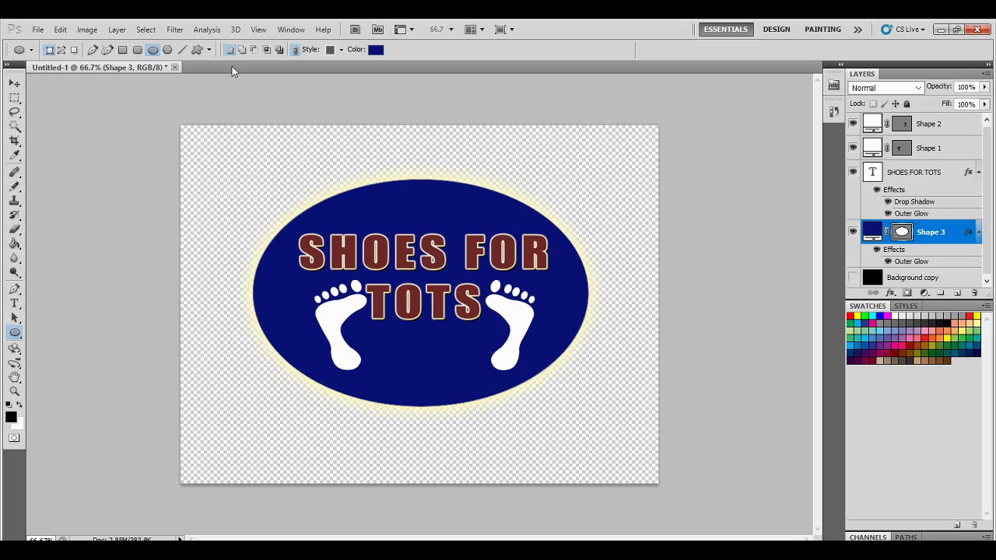
# Create a new blank document, Untitled-2
pyautogui.click(37, 30)
pyautogui.click(46, 41)
pyautogui.click(618, 156)
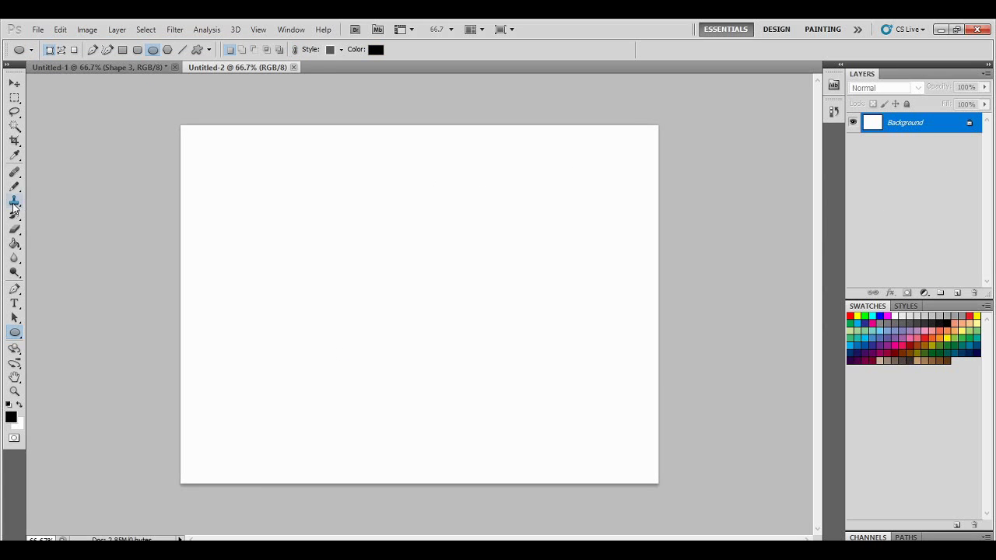
pyautogui.click(14, 98)
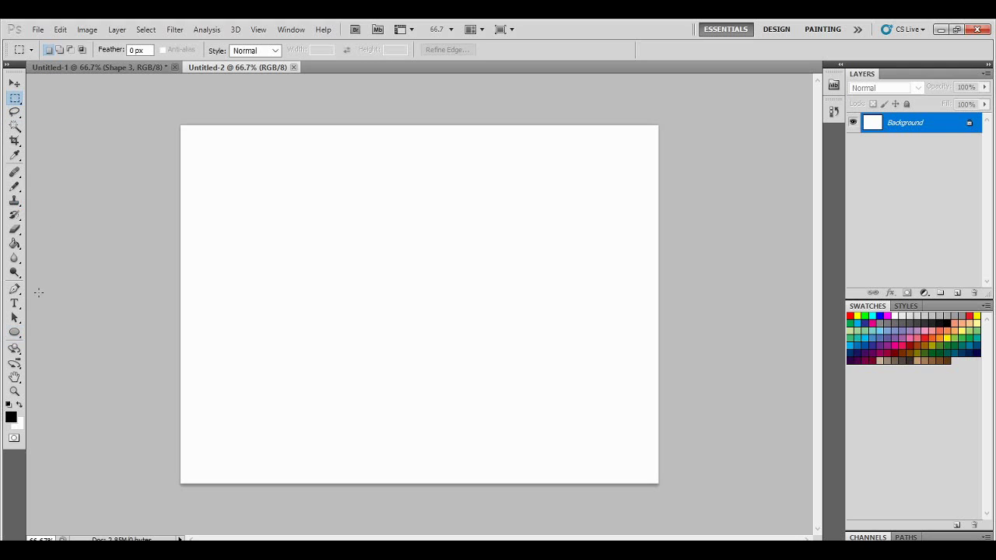
# Draw a diagonal gradient across the new canvas with the Gradient tool
pyautogui.click(14, 243)
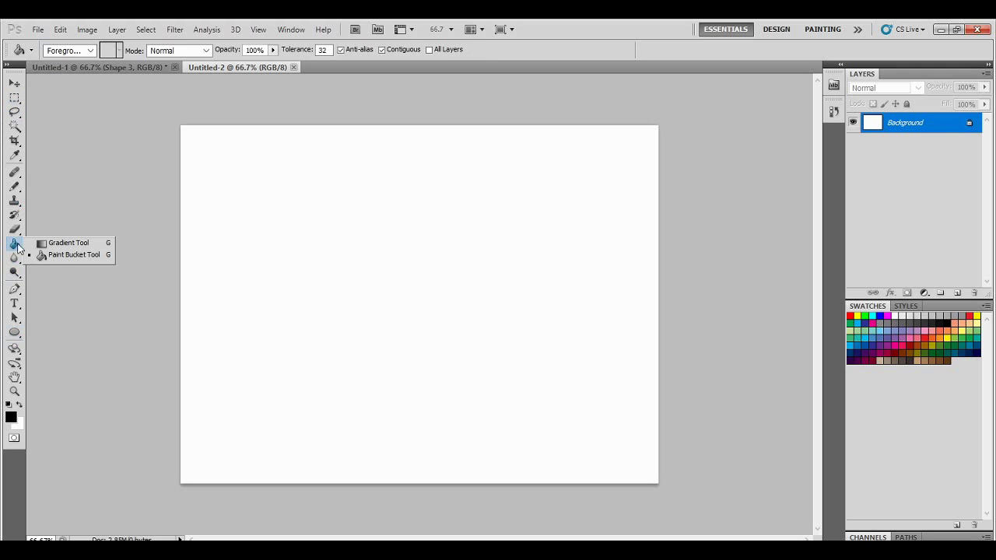
pyautogui.click(68, 242)
pyautogui.moveTo(237, 220); pyautogui.dragTo(565, 454)
pyautogui.moveTo(298, 207); pyautogui.dragTo(578, 382)
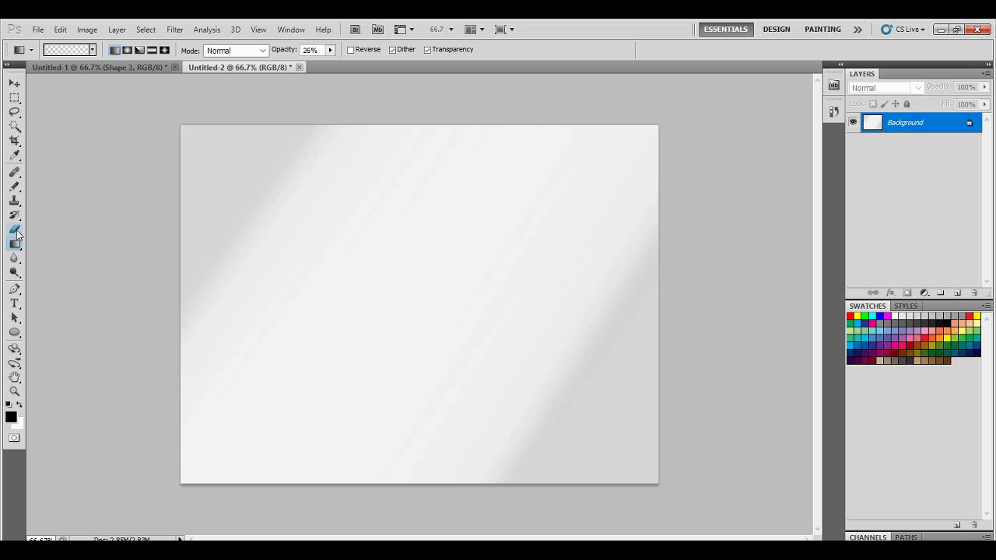
# Undo the gradient strokes and fill the canvas solid black with the Paint Bucket
pyautogui.hotkey('ctrl', 'z')
pyautogui.hotkey('ctrl', 'alt', 'z')
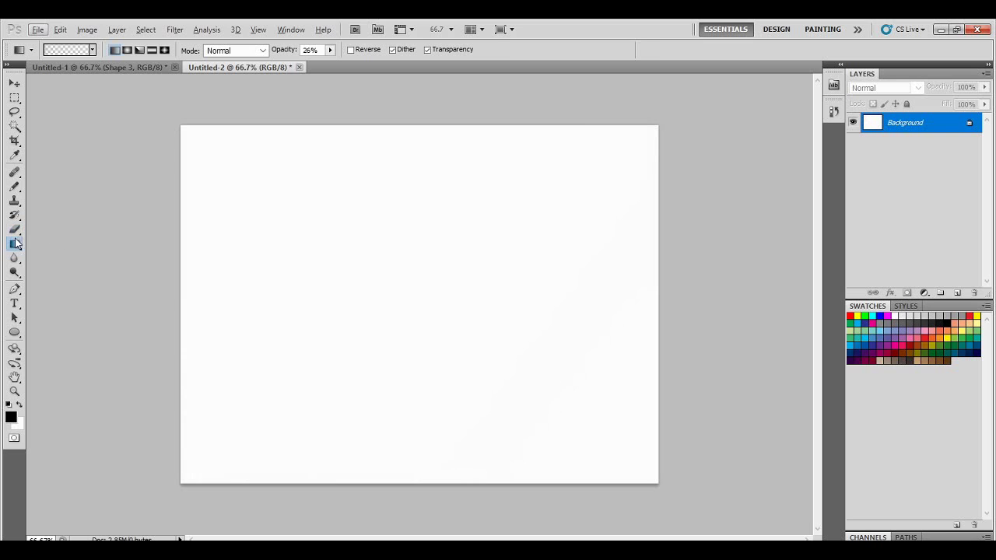
pyautogui.moveTo(14, 247); pyautogui.dragTo(47, 256)
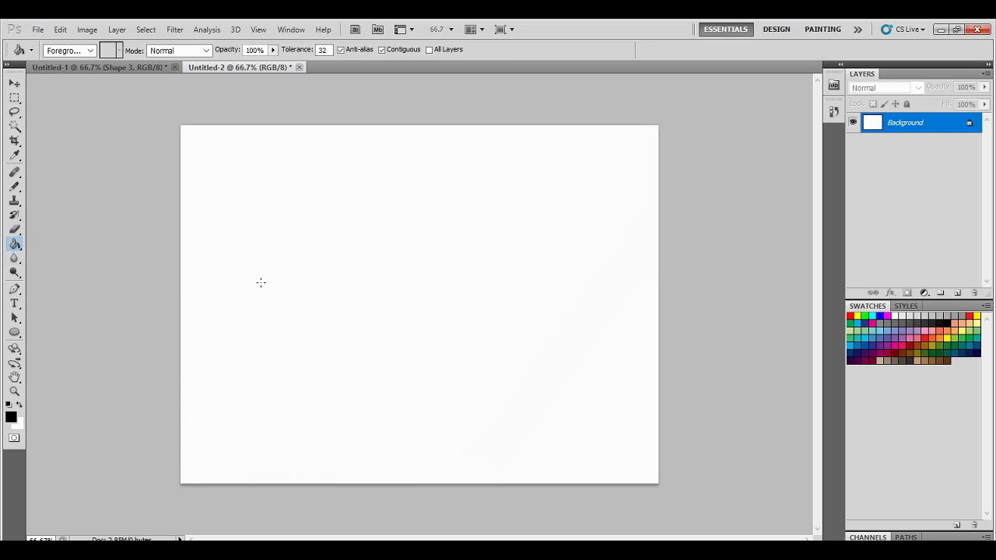
pyautogui.click(514, 351)
# Duplicate the Background layer as Background copy and delete the original Background
pyautogui.rightClick(918, 127)
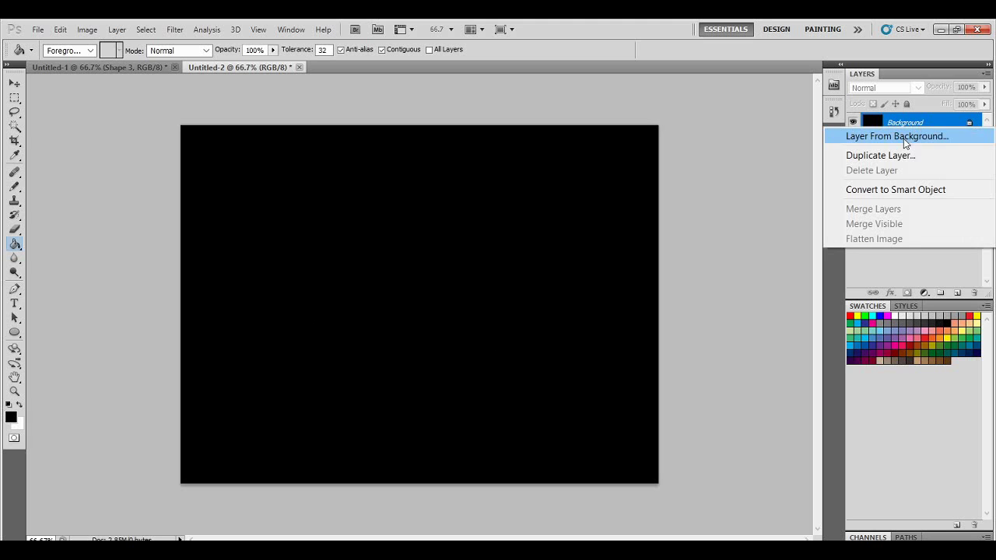
pyautogui.click(880, 155)
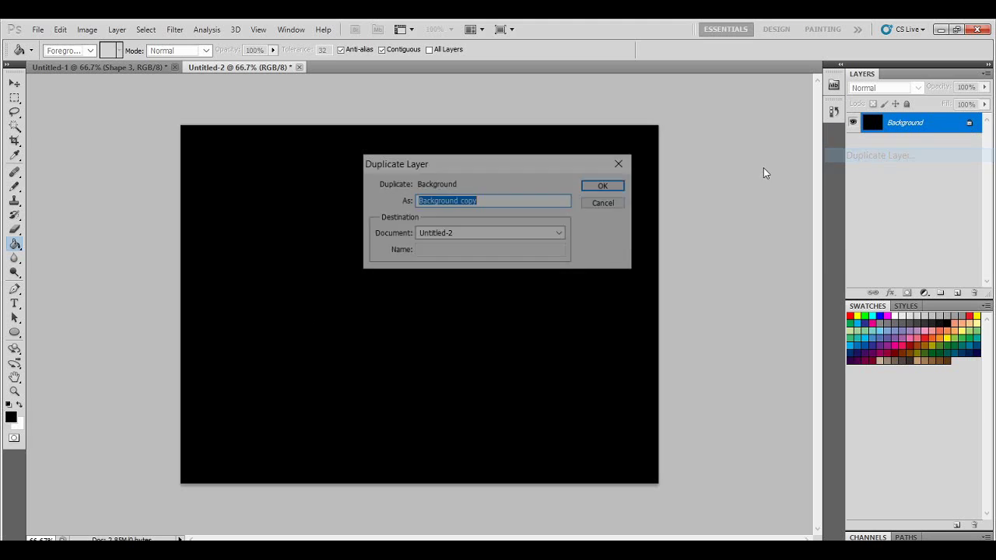
pyautogui.click(601, 188)
pyautogui.click(923, 144)
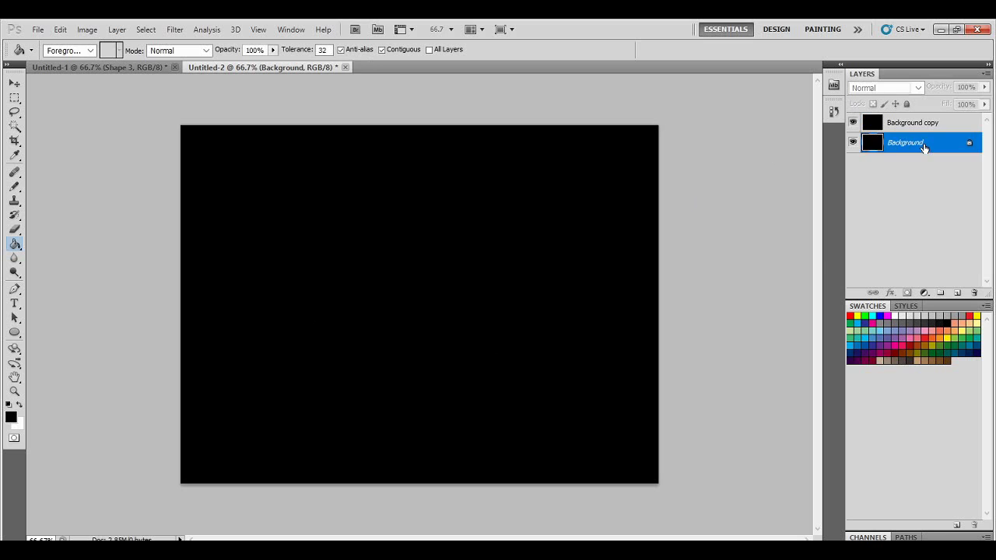
pyautogui.rightClick(923, 145)
pyautogui.click(895, 189)
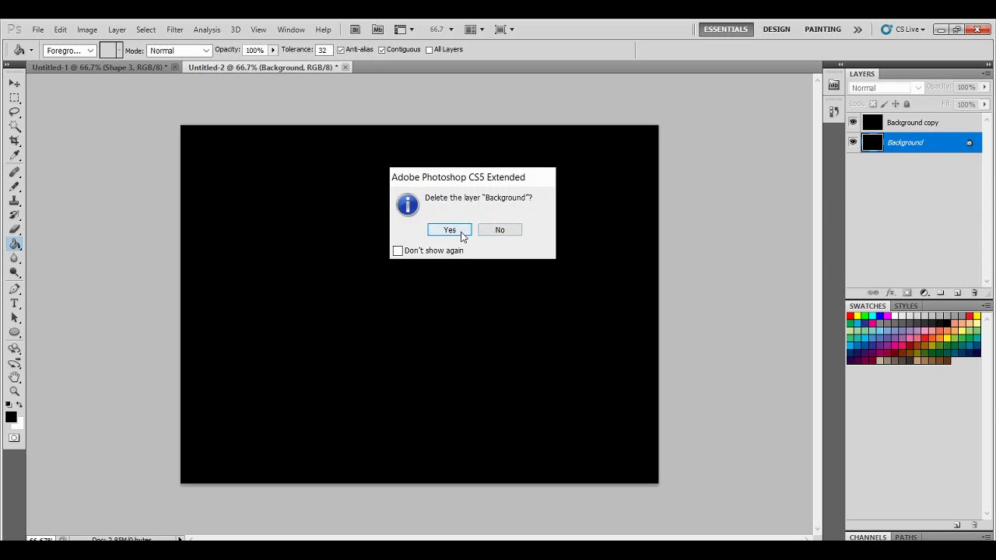
pyautogui.click(458, 232)
# Give Background copy a Steel Bar Gradient Overlay, then return to the Untitled-1 document
pyautogui.rightClick(891, 125)
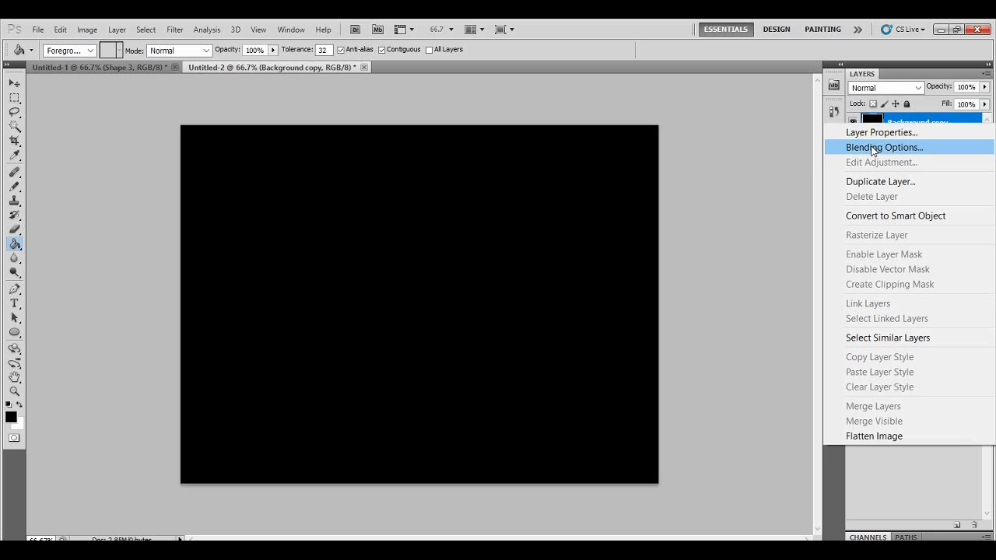
pyautogui.click(741, 252)
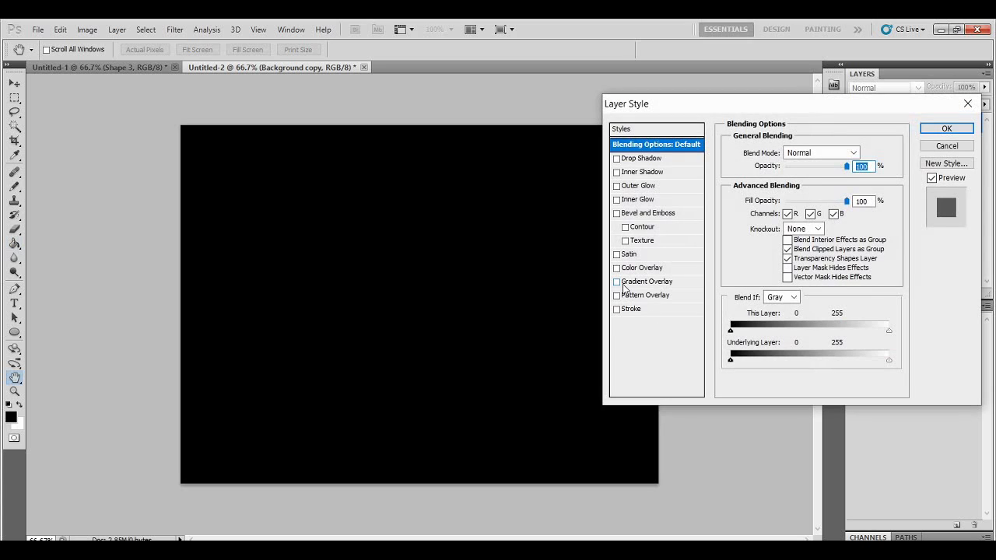
pyautogui.click(618, 283)
pyautogui.click(639, 284)
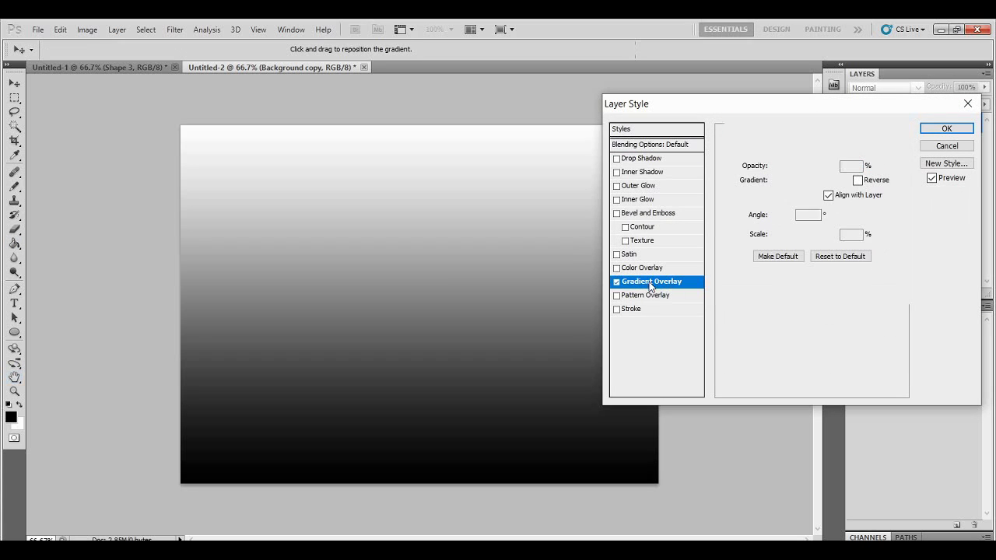
pyautogui.click(805, 180)
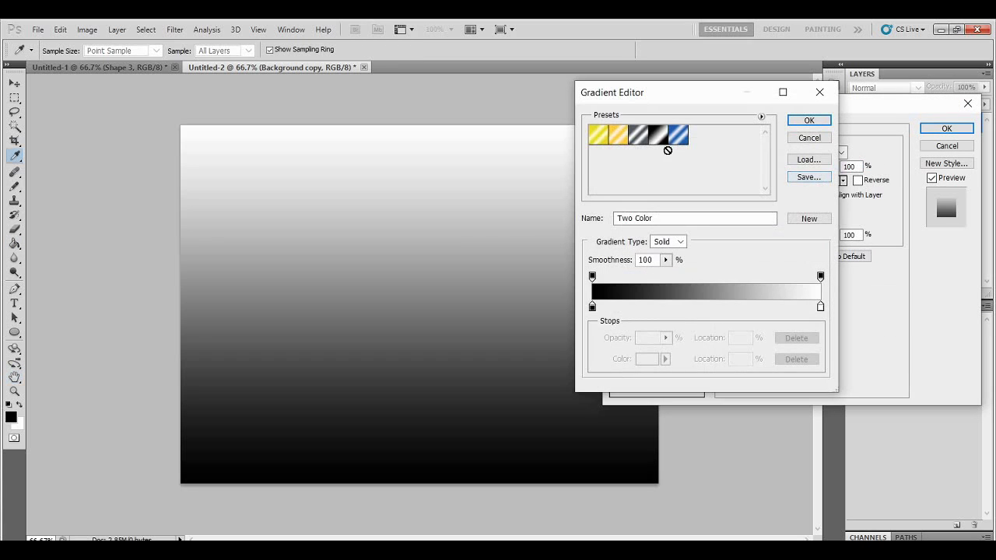
pyautogui.click(660, 137)
pyautogui.click(678, 137)
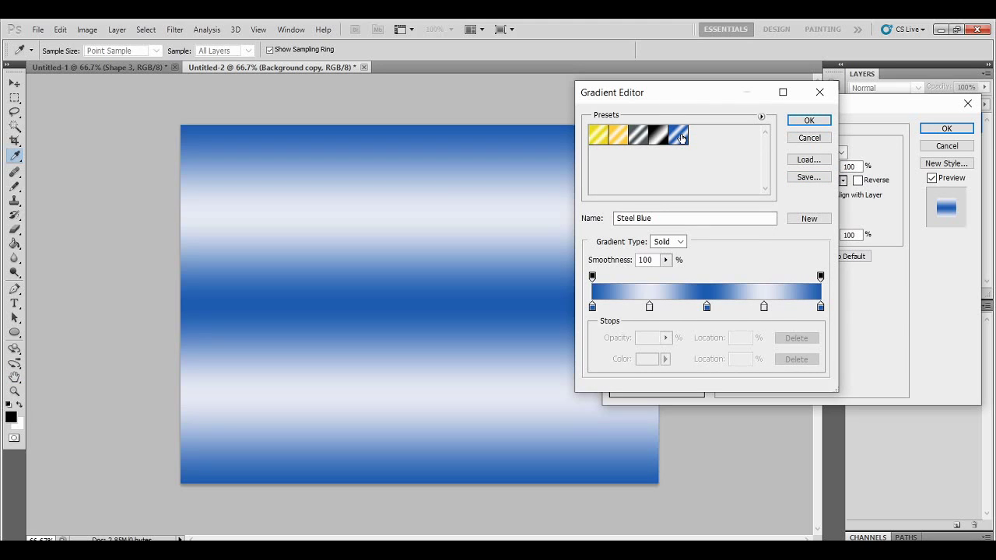
pyautogui.click(620, 139)
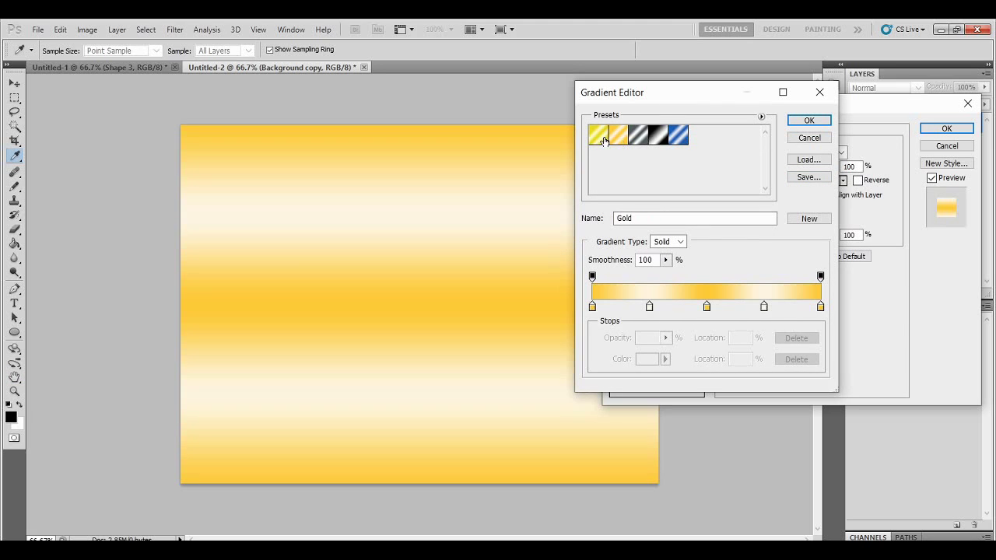
pyautogui.click(597, 140)
pyautogui.click(659, 138)
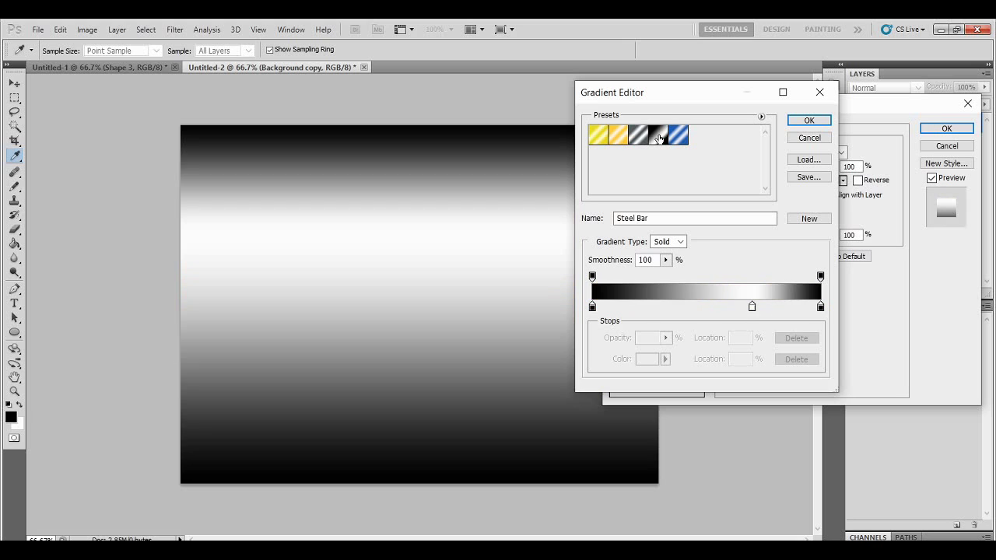
pyautogui.click(807, 120)
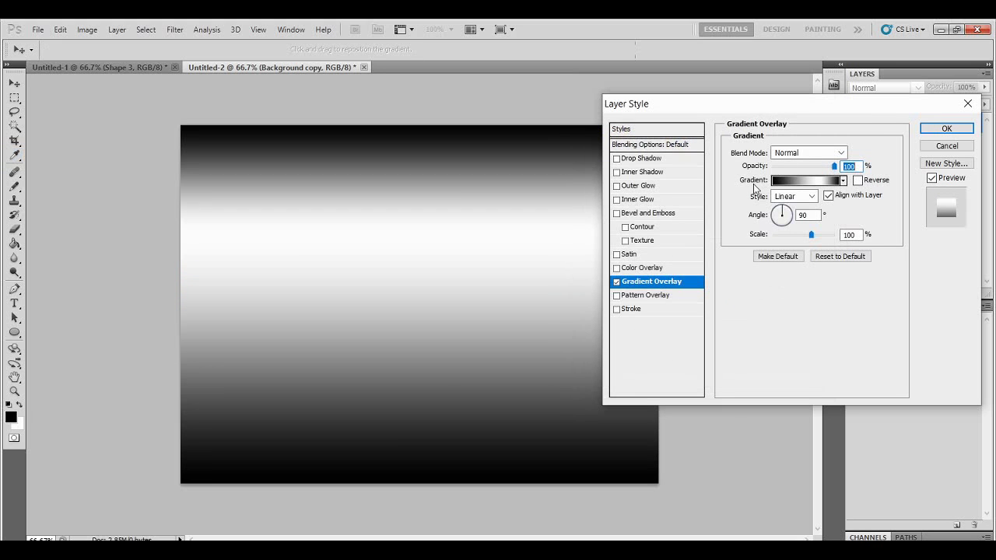
pyautogui.click(946, 129)
pyautogui.click(141, 67)
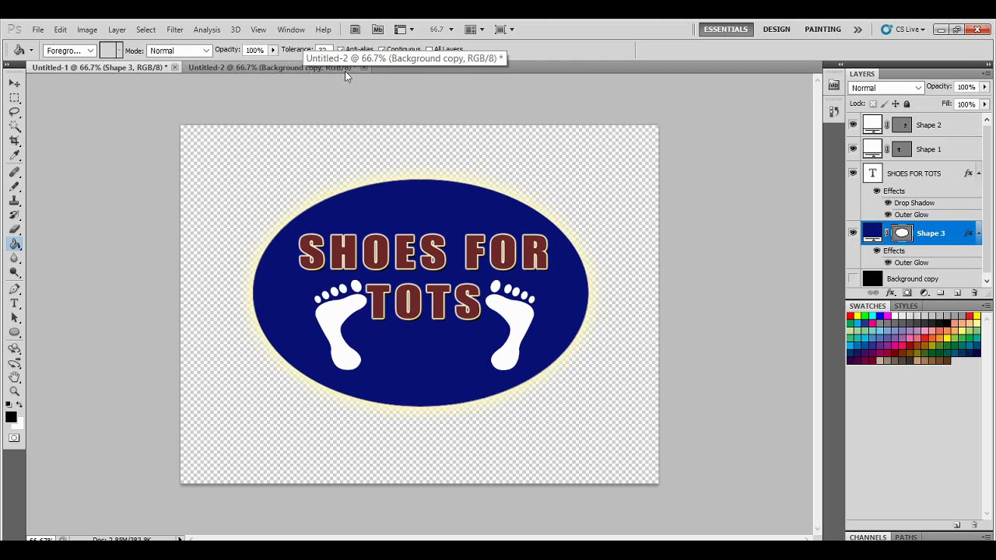
# Drag the Untitled-1 file from the desktop onto Untitled-2, resize it, then choose Don't Place
pyautogui.click(940, 29)
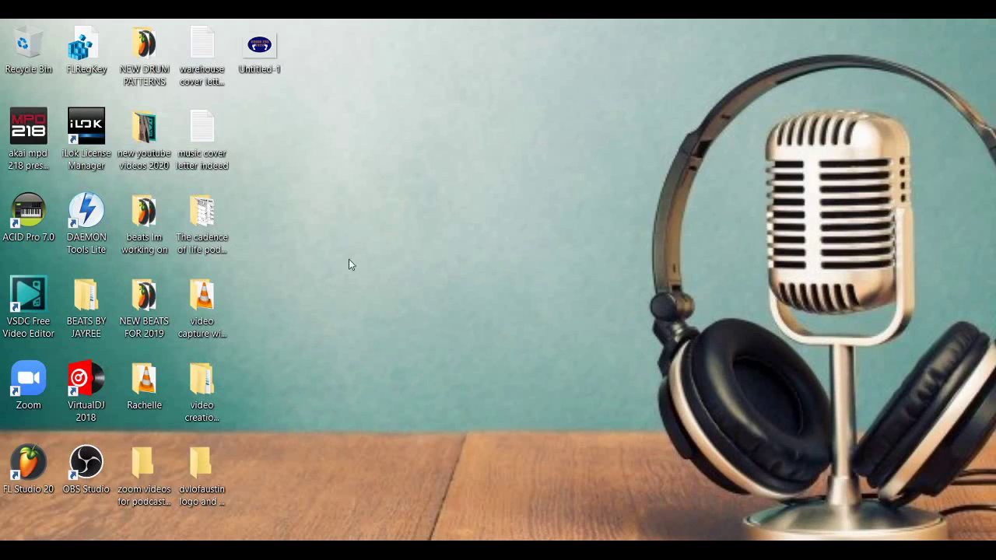
pyautogui.moveTo(259, 47); pyautogui.dragTo(403, 280)
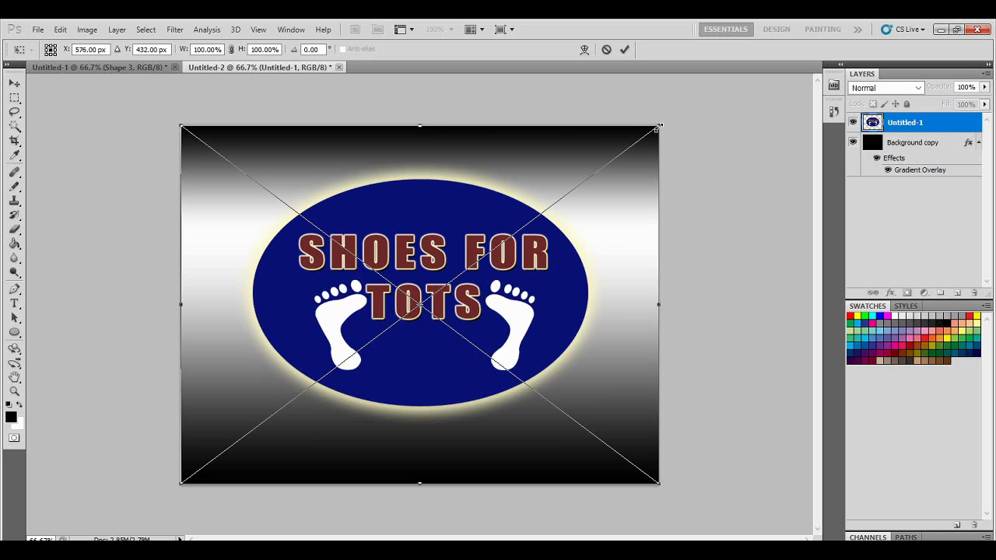
pyautogui.moveTo(658, 123); pyautogui.dragTo(434, 246)
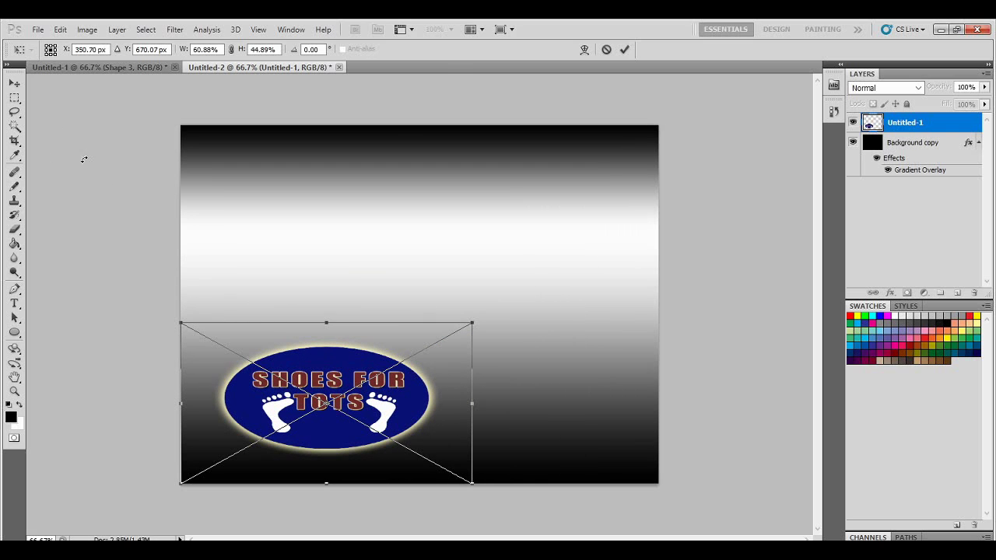
pyautogui.moveTo(472, 321); pyautogui.dragTo(616, 143)
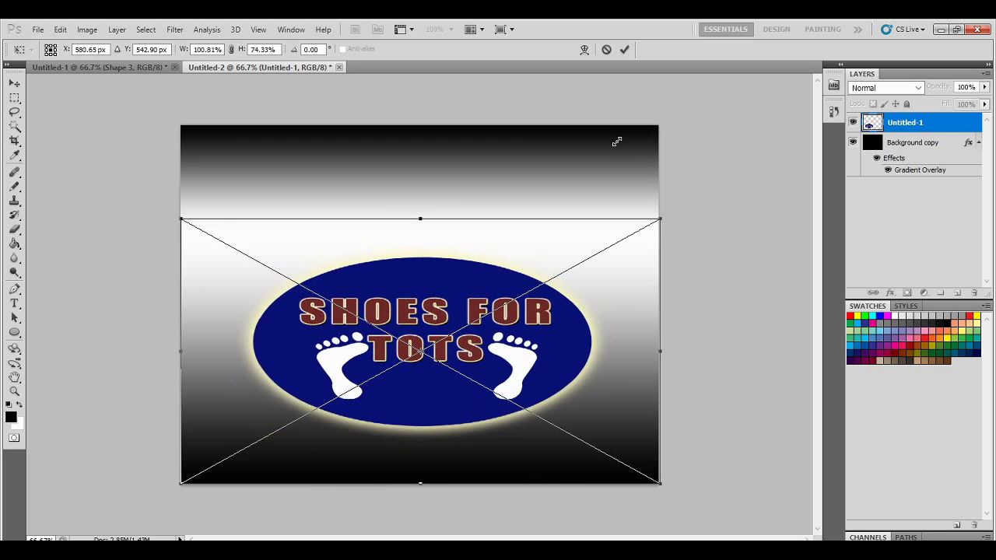
pyautogui.click(14, 99)
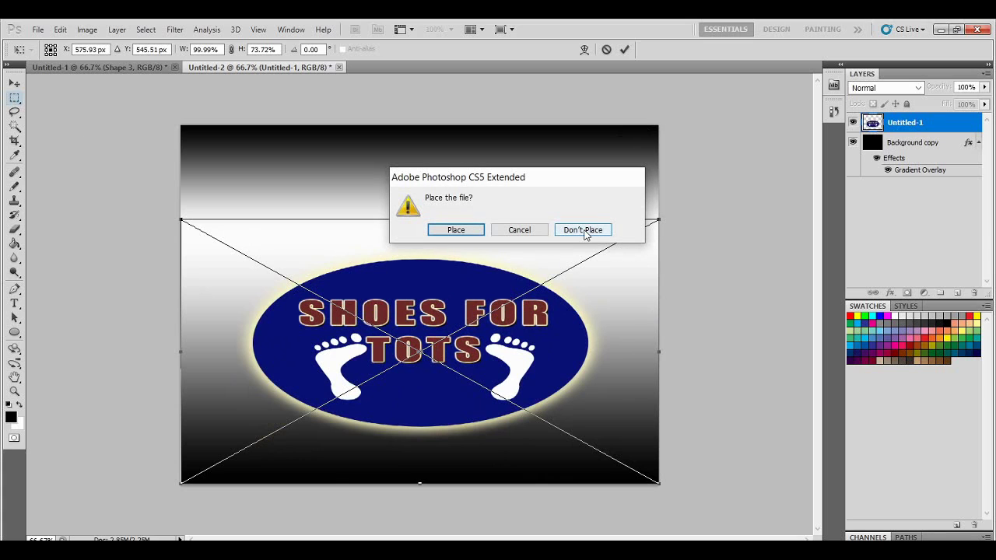
pyautogui.click(584, 230)
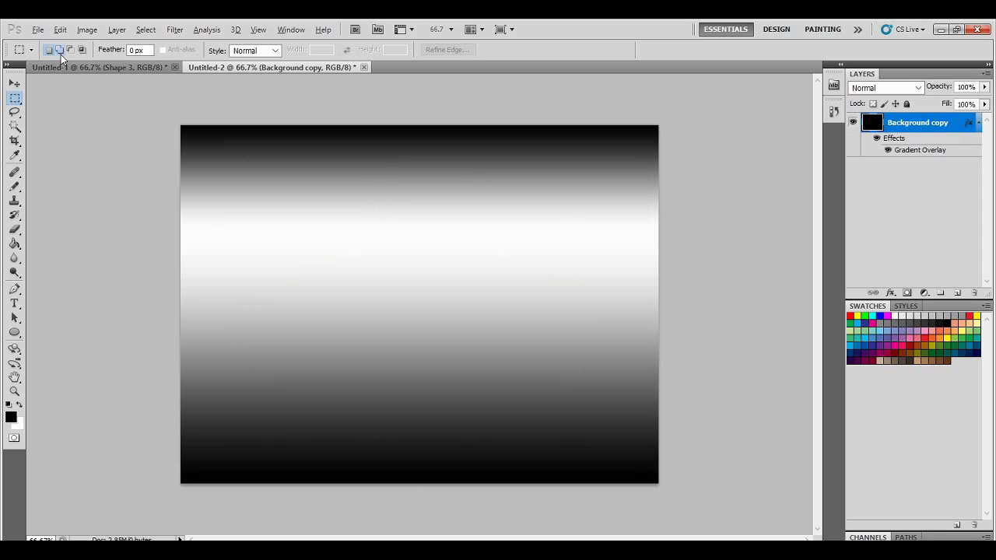
# Undo the Steel Bar Gradient Overlay so Untitled-2 is solid black, and switch to Untitled-1
pyautogui.hotkey('ctrl', 'alt', 'z')
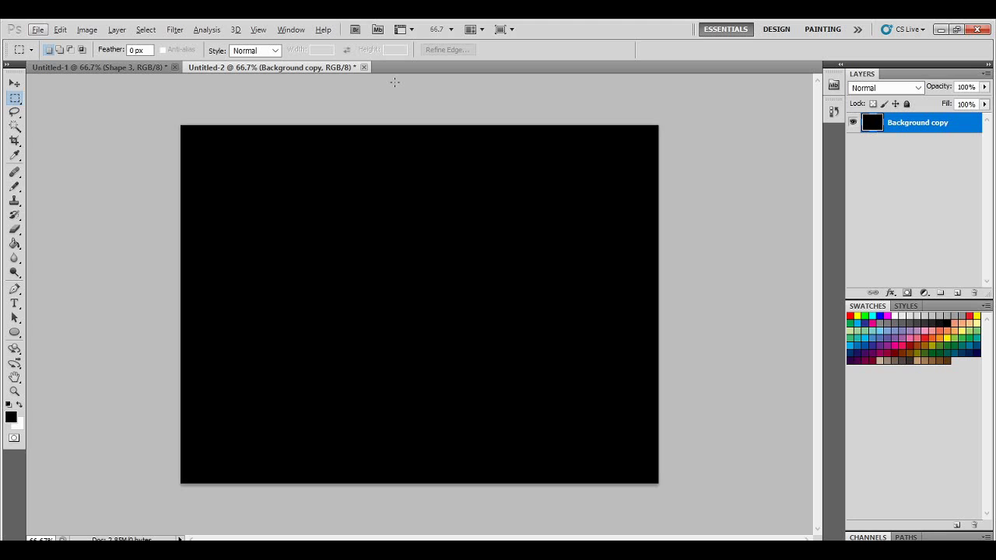
pyautogui.click(143, 67)
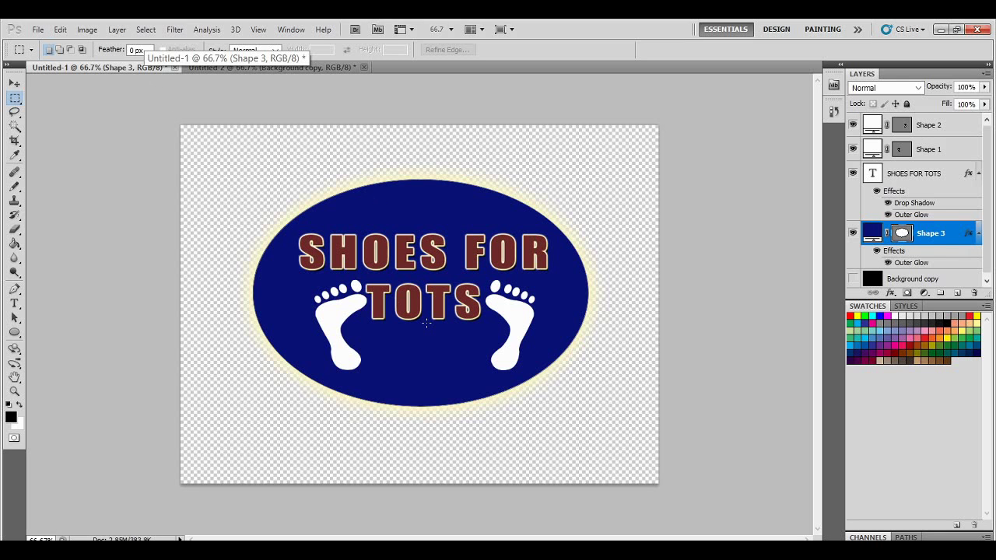